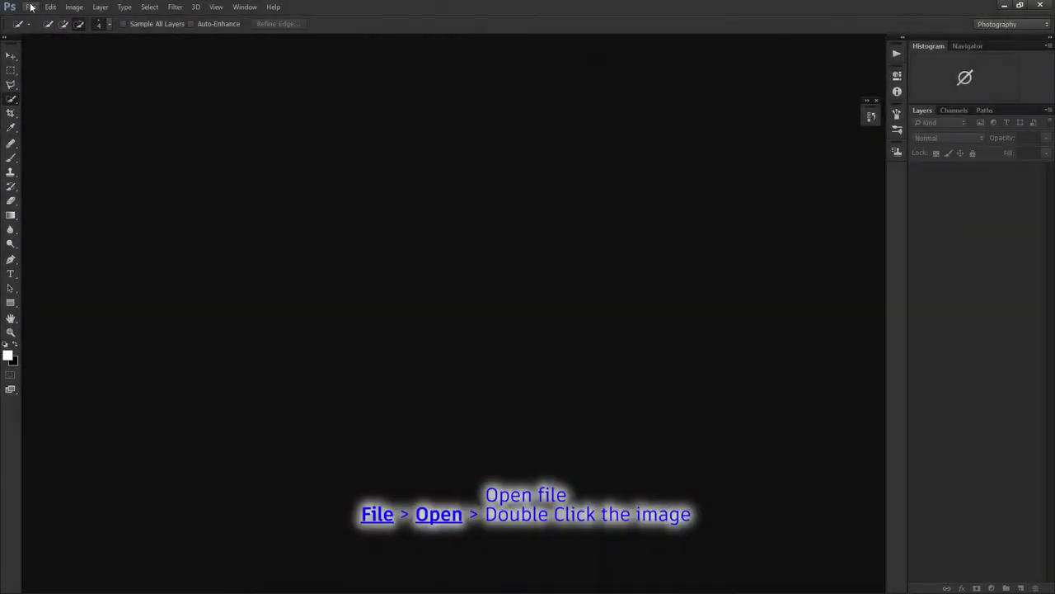
Open the File menu to begin opening a photo
{"action": "left_click", "coordinate": [73, 20]}
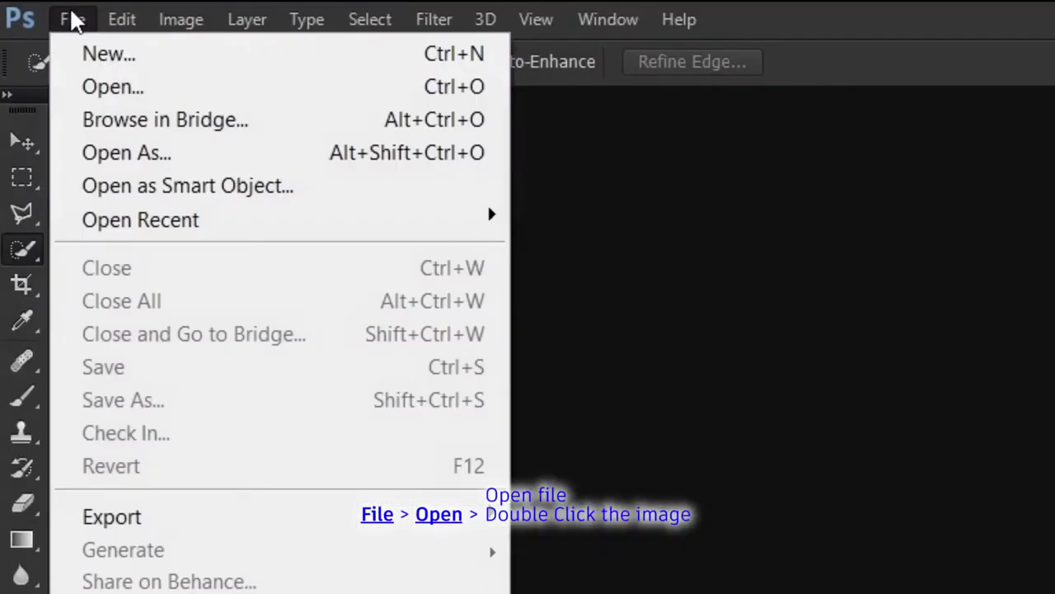
Open the Woman 2 photo, duplicate its Background layer and rename the copy Background
{"action": "left_click", "coordinate": [107, 88]}
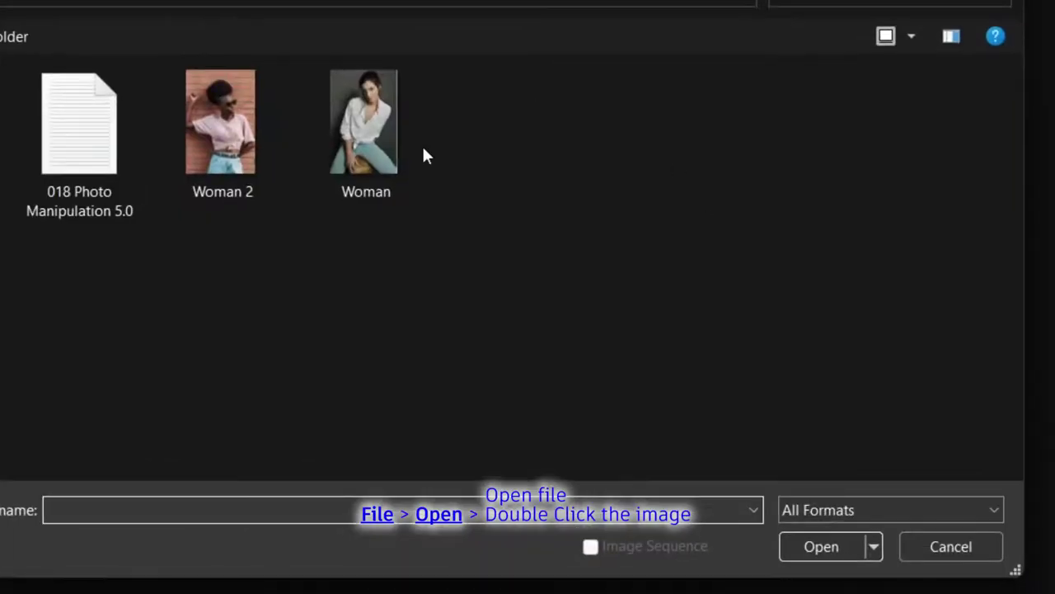
{"action": "double_click", "coordinate": [215, 104]}
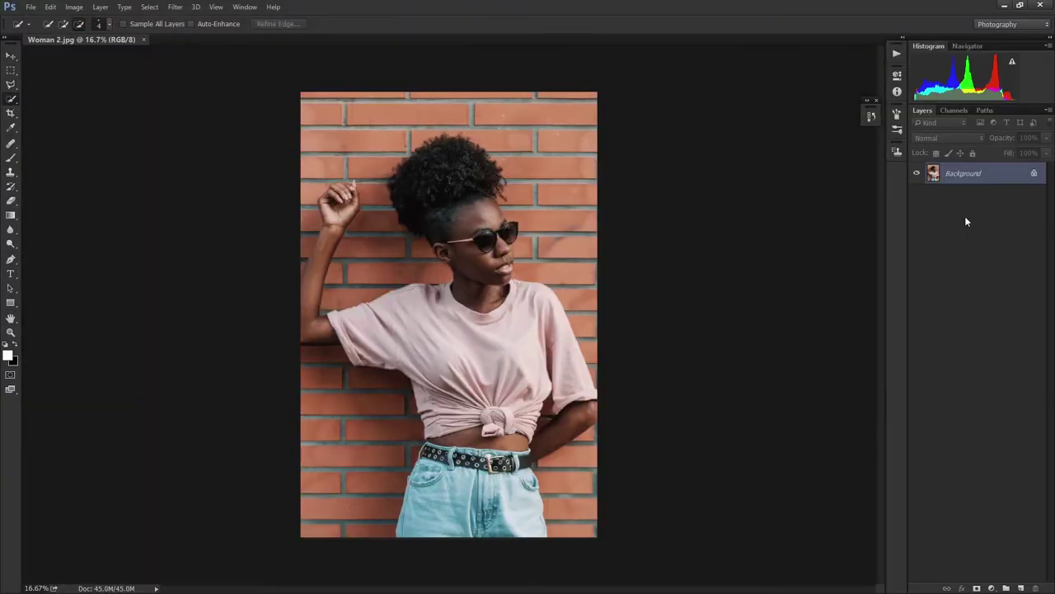
{"action": "left_click_drag", "start_coordinate": [977, 176], "coordinate": [1021, 588]}
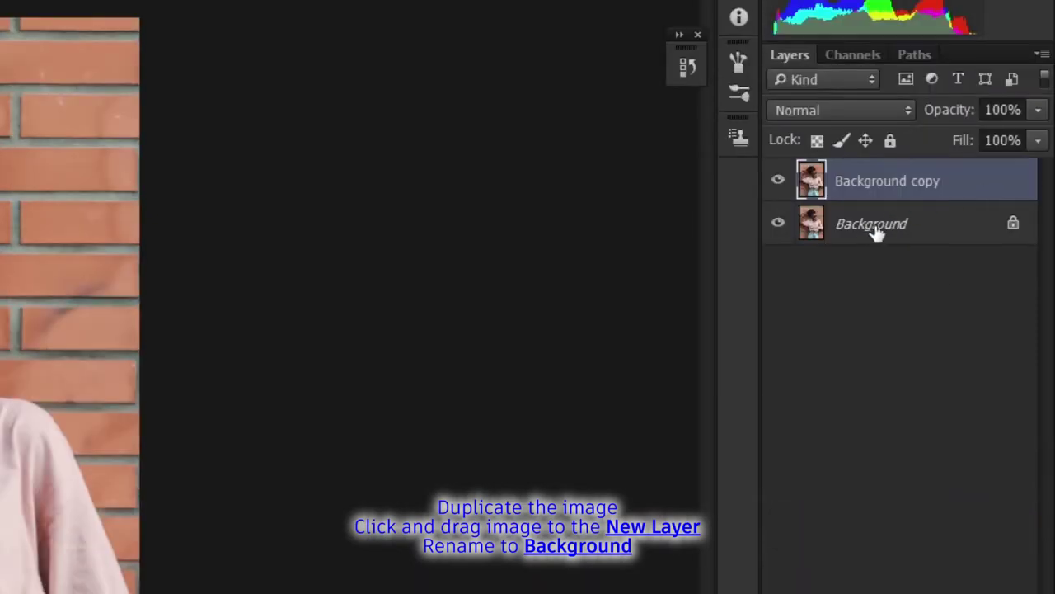
{"action": "double_click", "coordinate": [907, 183]}
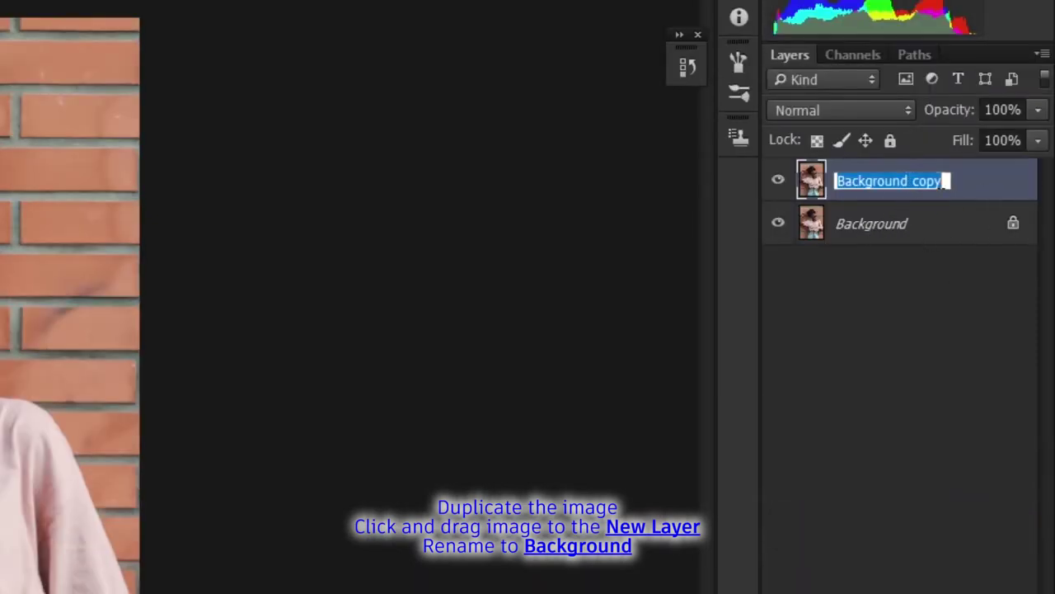
{"action": "left_click", "coordinate": [948, 181]}
{"action": "key", "text": "BackSpace"}
{"action": "key", "text": "BackSpace"}
{"action": "key", "text": "BackSpace"}
{"action": "key", "text": "Return"}
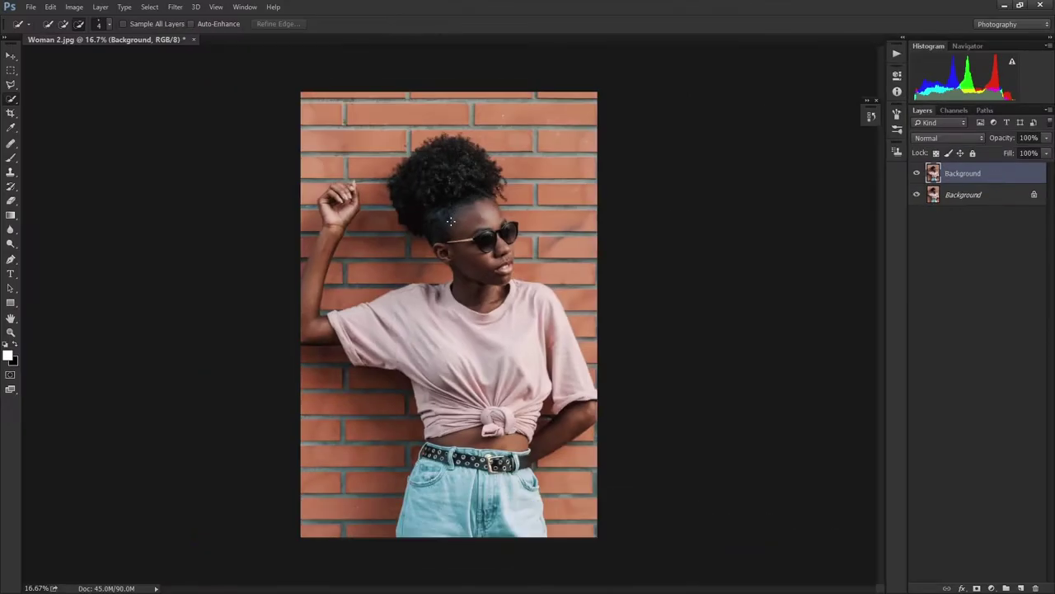
{"action": "key", "text": "ctrl+plus"}
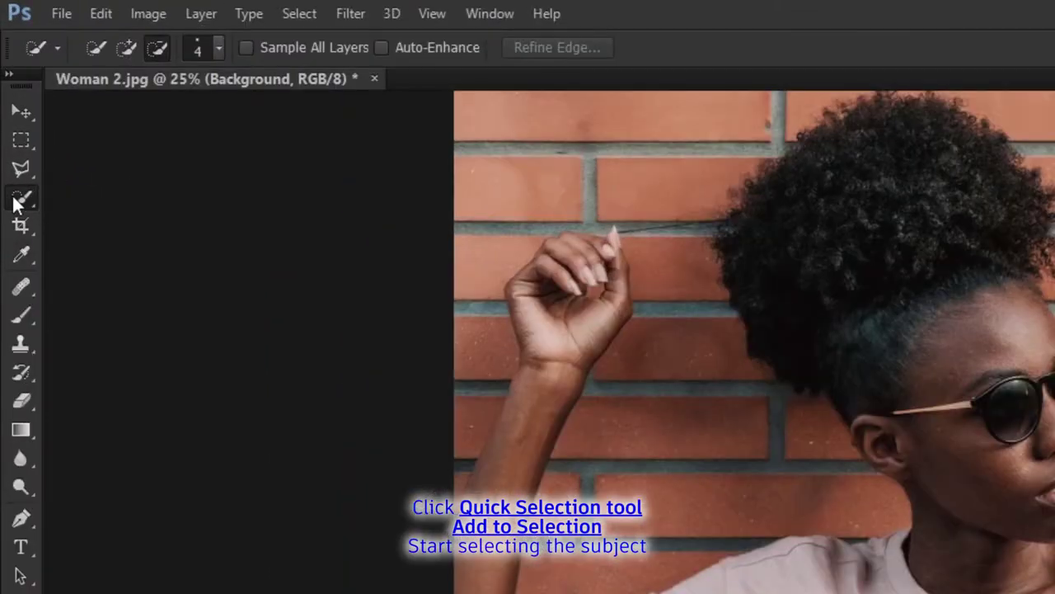
Paint a Quick Selection in Add mode over the woman's face, neck and body
{"action": "right_click", "coordinate": [14, 199]}
{"action": "left_click", "coordinate": [110, 193]}
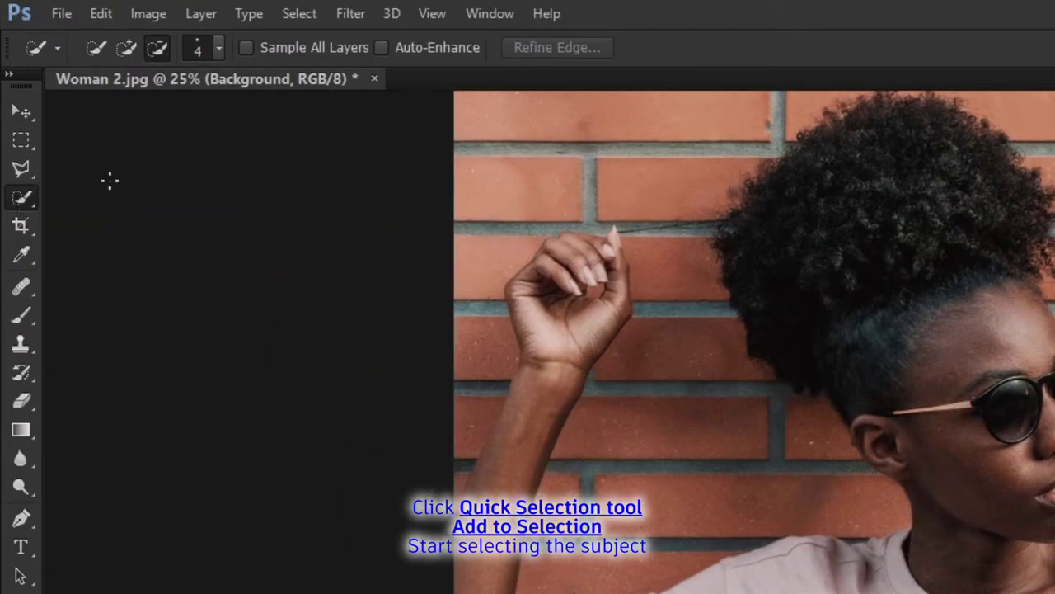
{"action": "left_click", "coordinate": [130, 47]}
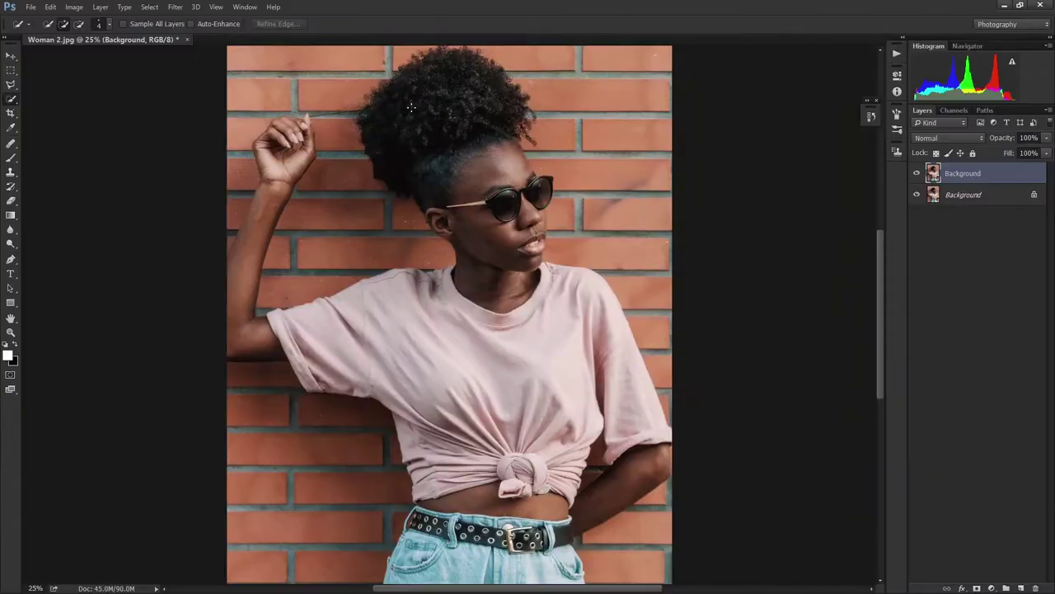
{"action": "mouse_move", "coordinate": [456, 198]}
{"action": "left_mouse_down"}
{"action": "mouse_move", "coordinate": [296, 134]}
{"action": "mouse_move", "coordinate": [440, 443]}
{"action": "left_mouse_up"}
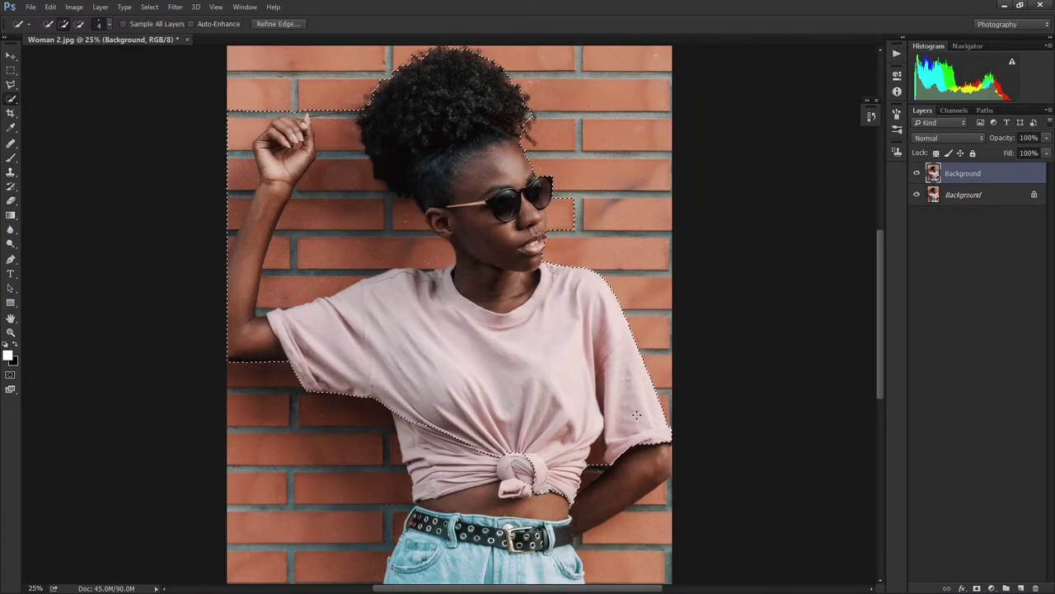
{"action": "scroll", "coordinate": [778, 313], "scroll_direction": "down", "scroll_amount": 3}
{"action": "left_click_drag", "start_coordinate": [495, 428], "coordinate": [479, 494]}
Subtract the brick wall beside the woman's head from the selection
{"action": "left_click", "coordinate": [78, 23]}
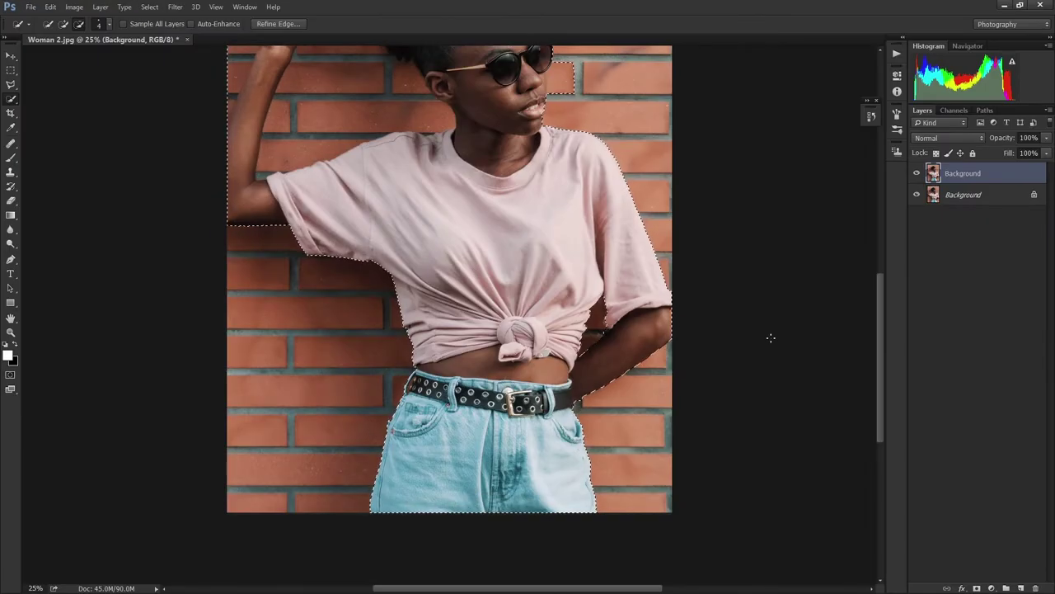
{"action": "key", "text": "ctrl+plus"}
{"action": "left_click_drag", "start_coordinate": [554, 245], "coordinate": [405, 278]}
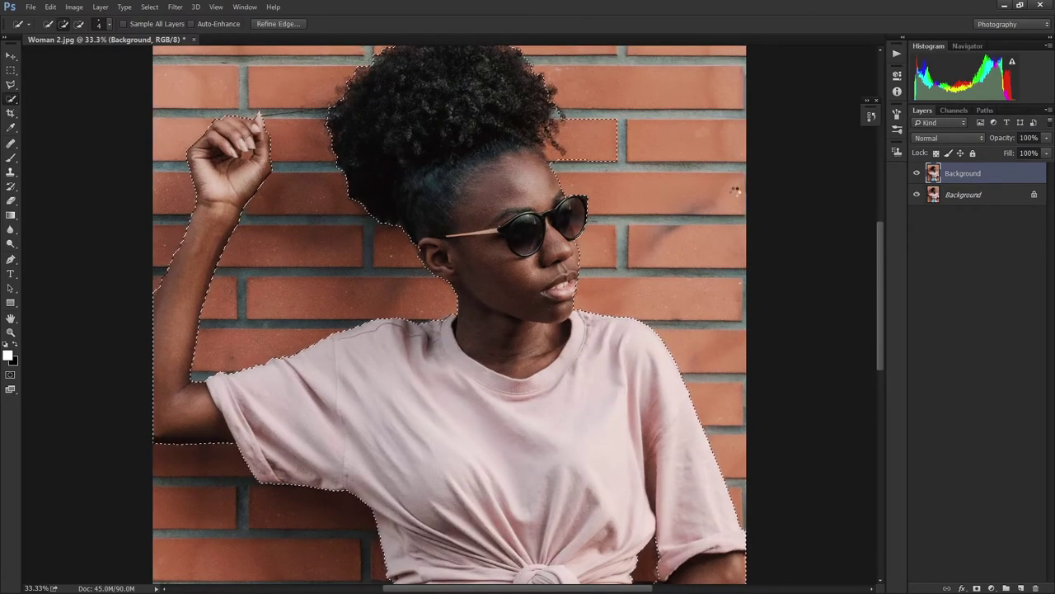
{"action": "scroll", "coordinate": [391, 199], "scroll_direction": "up", "scroll_amount": 2}
{"action": "key", "text": "ctrl+d"}
{"action": "scroll", "coordinate": [881, 280], "scroll_direction": "down", "scroll_amount": 5}
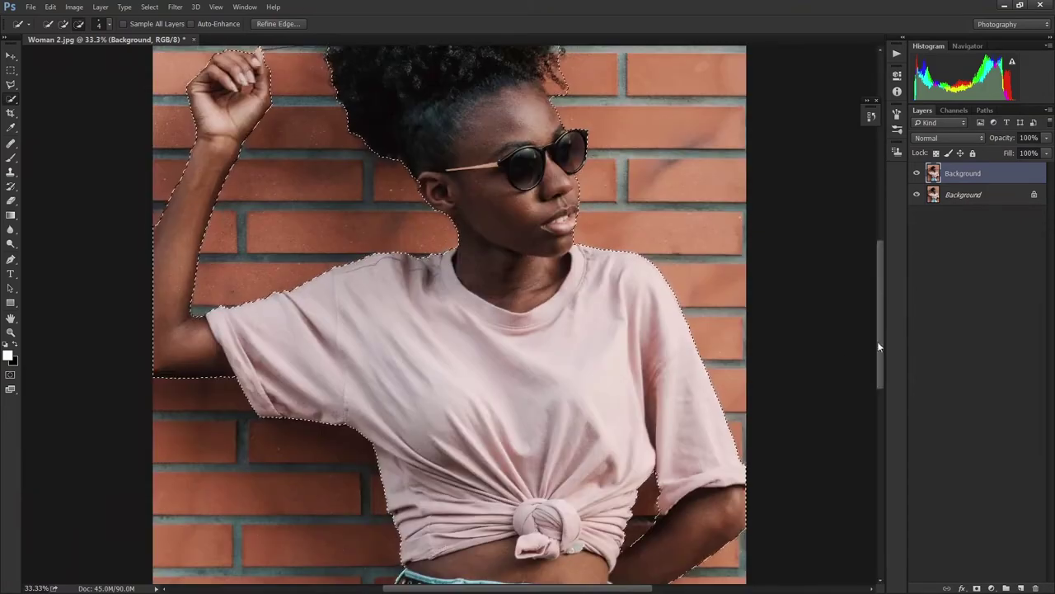
{"action": "key", "text": "ctrl+minus"}
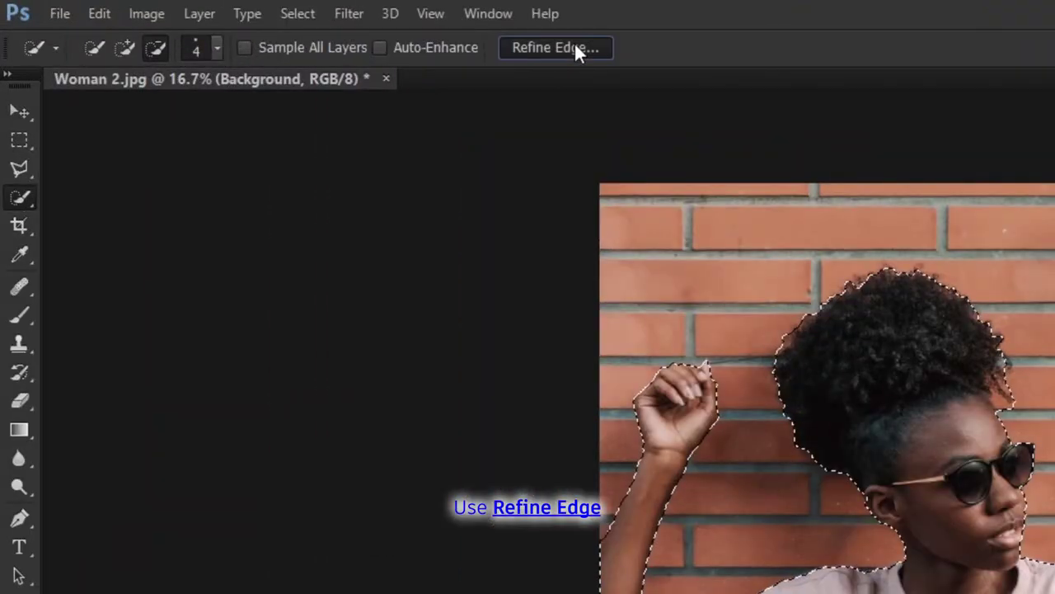
{"action": "left_click", "coordinate": [284, 23]}
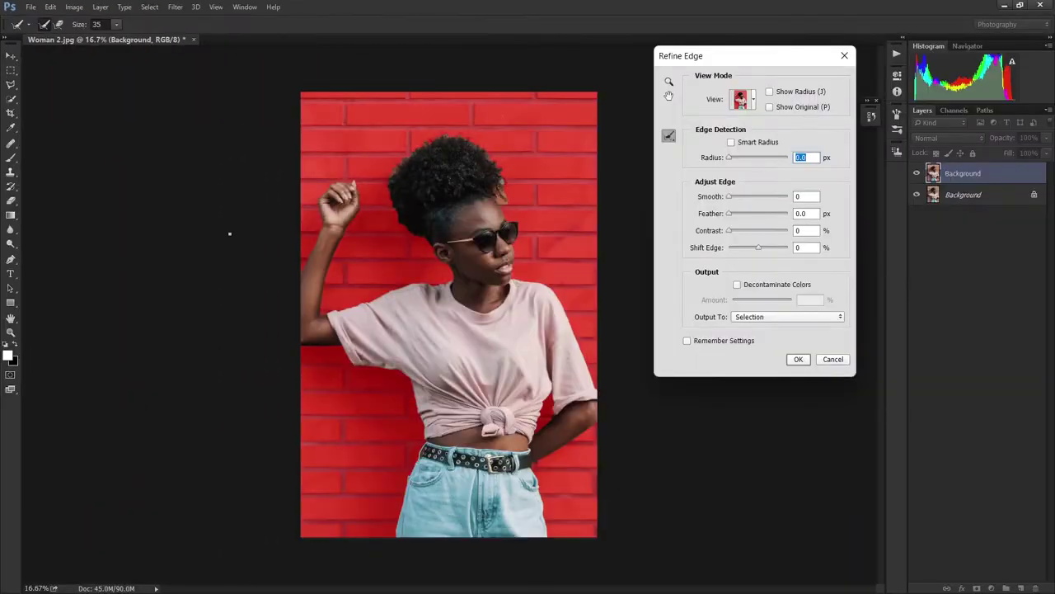
Brush over the hair edges with an enlarged Refine Edge brush and output to New Layer
{"action": "key", "text": "ctrl+plus"}
{"action": "key", "text": "ctrl+plus"}
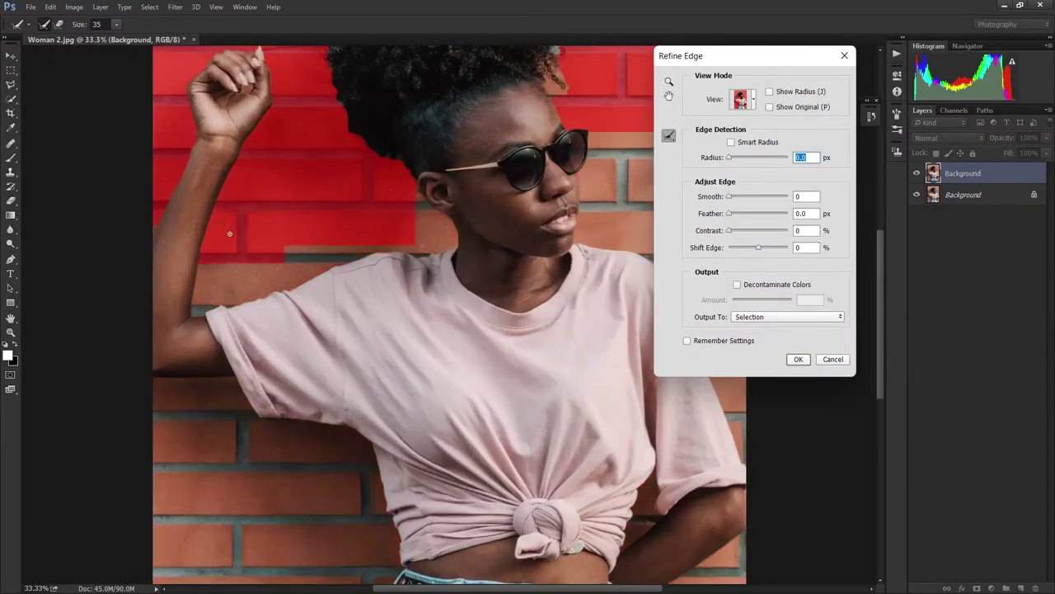
{"action": "left_click_drag", "start_coordinate": [117, 39], "coordinate": [126, 40]}
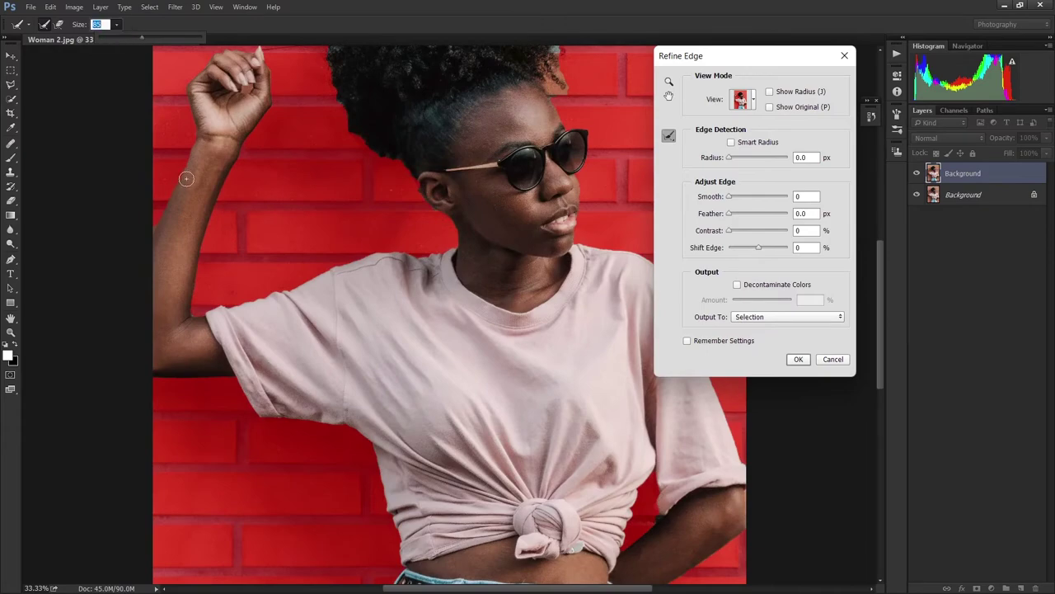
{"action": "scroll", "coordinate": [187, 178], "scroll_direction": "up", "scroll_amount": 5}
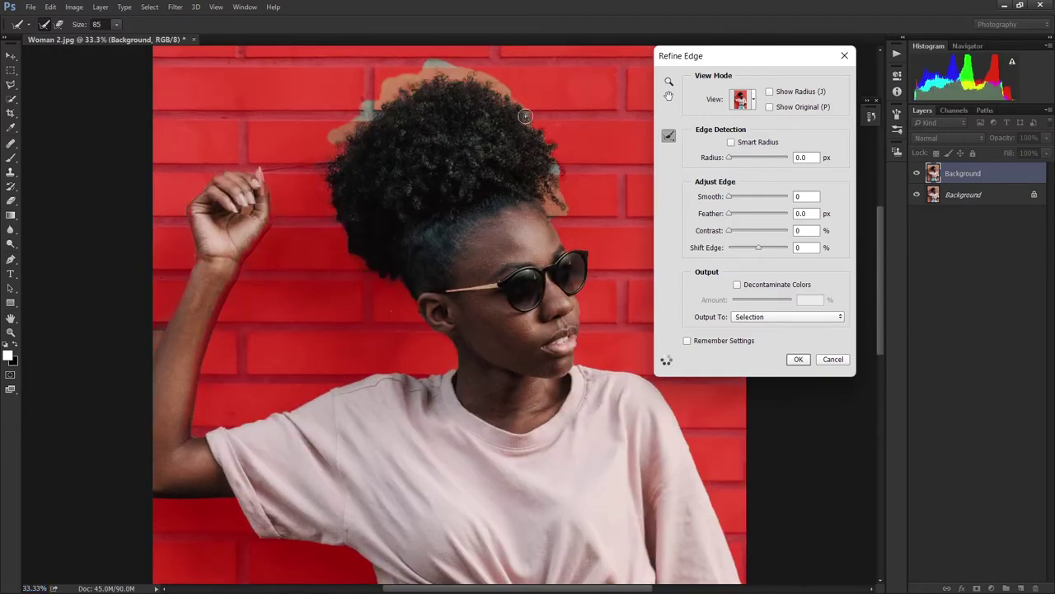
{"action": "scroll", "coordinate": [874, 313], "scroll_direction": "down", "scroll_amount": 5}
{"action": "key", "text": "ctrl+minus"}
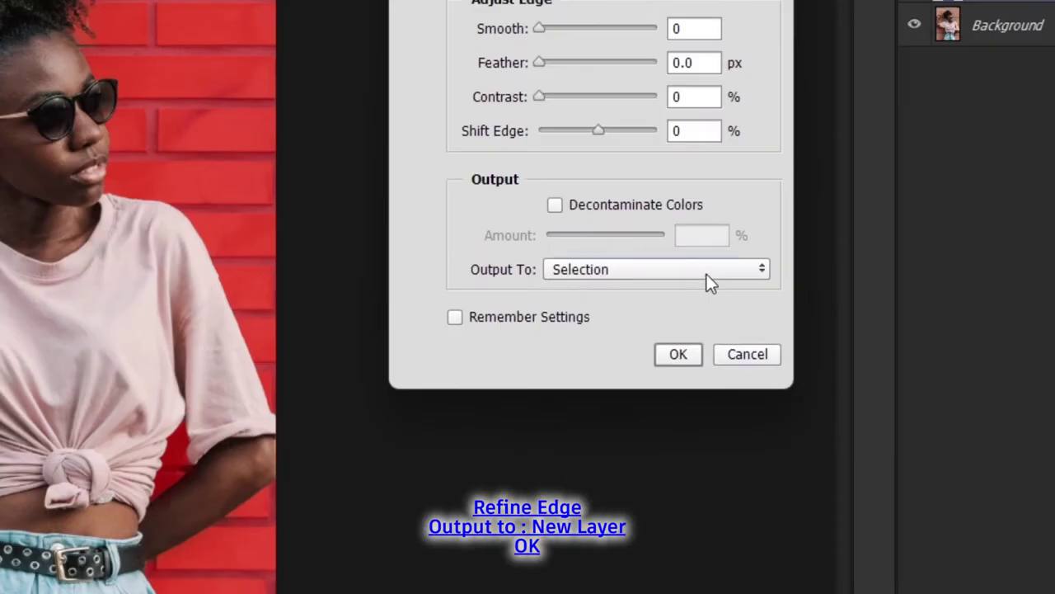
{"action": "left_click", "coordinate": [811, 319]}
{"action": "left_click", "coordinate": [686, 323]}
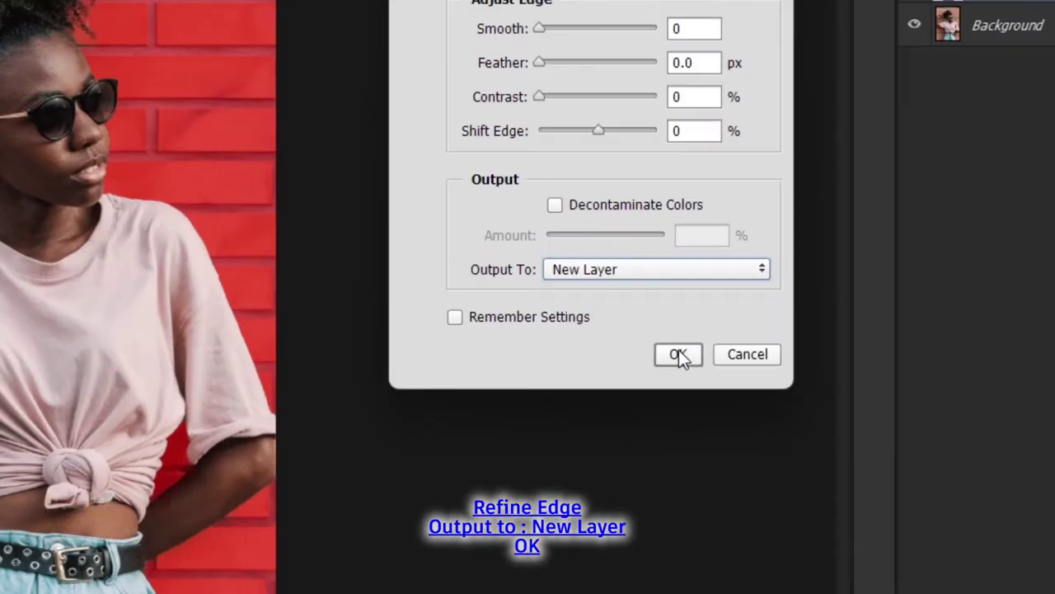
{"action": "left_click", "coordinate": [677, 352]}
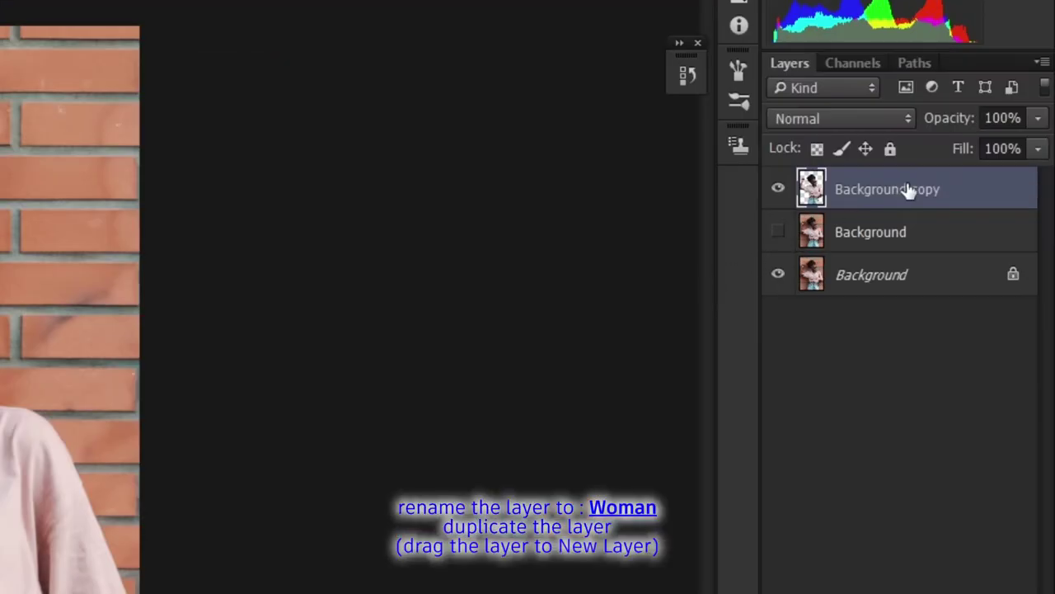
Rename the cut-out layer Woman, duplicate it and hide the Woman copy
{"action": "double_click", "coordinate": [983, 172]}
{"action": "type", "text": "Woman"}
{"action": "key", "text": "Return"}
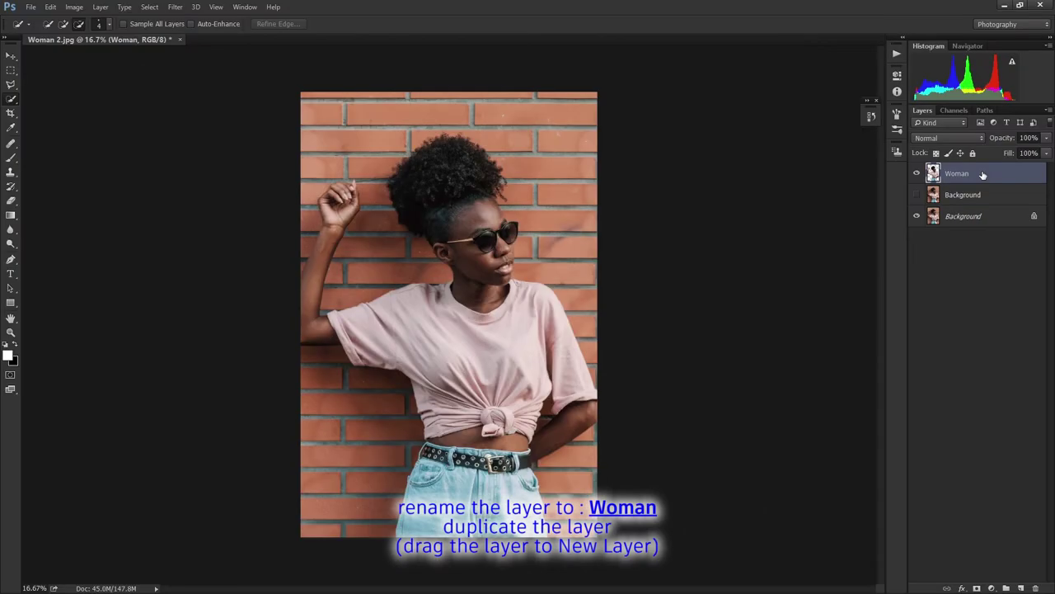
{"action": "left_click_drag", "start_coordinate": [982, 174], "coordinate": [1021, 588]}
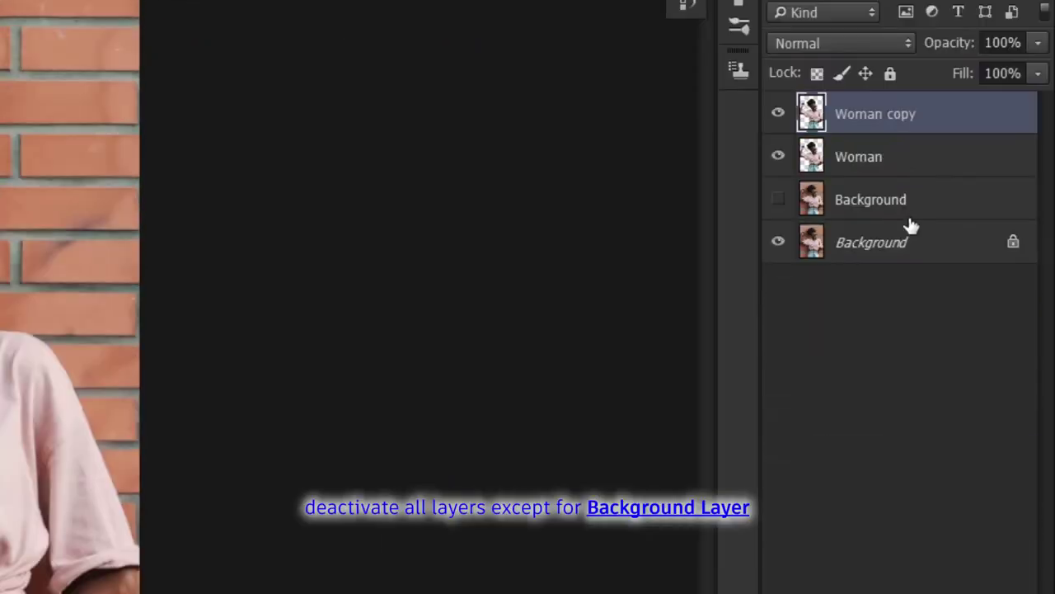
{"action": "left_click", "coordinate": [778, 115]}
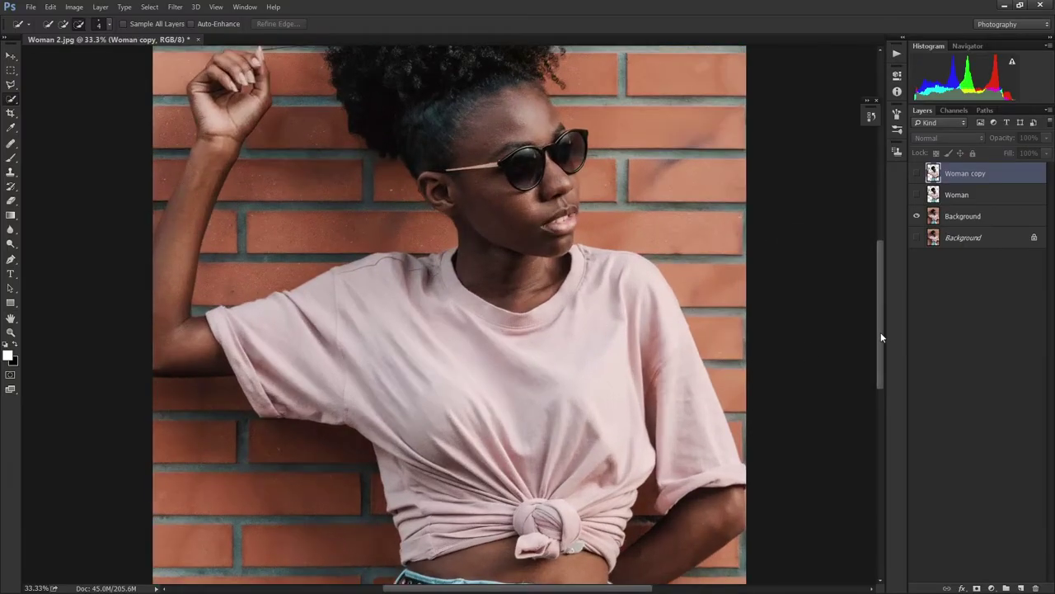
Select the unlocked Background layer for editing
{"action": "left_click_drag", "start_coordinate": [881, 337], "coordinate": [880, 293]}
{"action": "left_click", "coordinate": [964, 217]}
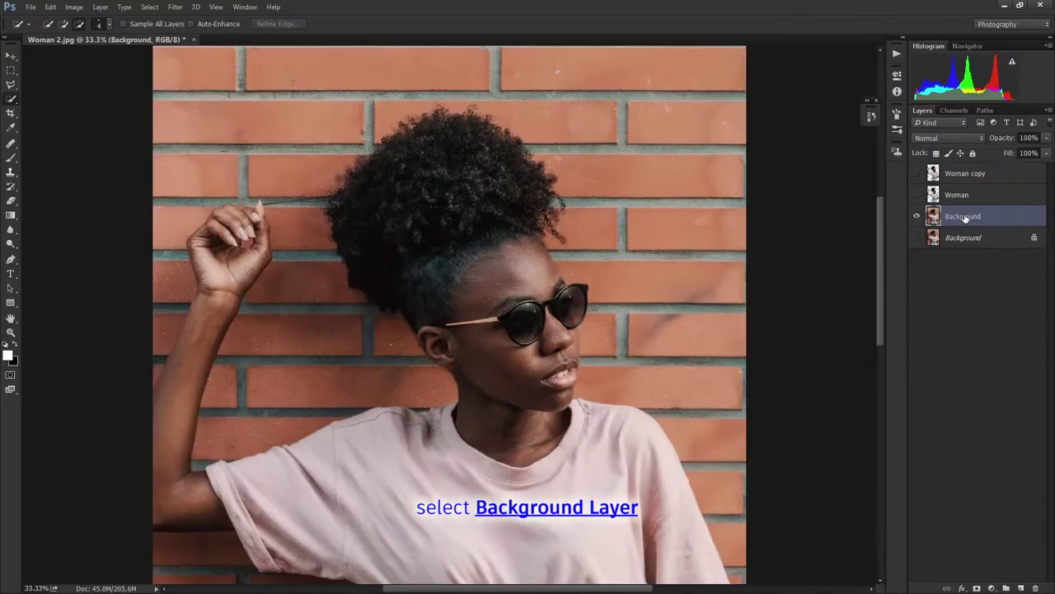
{"action": "left_click_drag", "start_coordinate": [880, 229], "coordinate": [881, 264]}
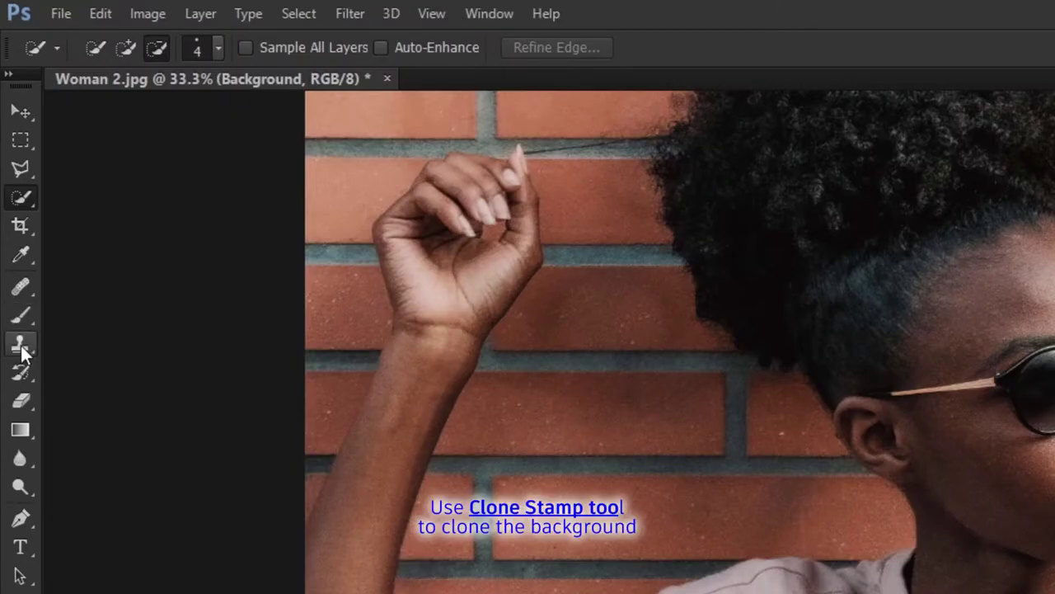
Choose the Clone Stamp tool with a soft round brush tip
{"action": "left_click", "coordinate": [19, 343]}
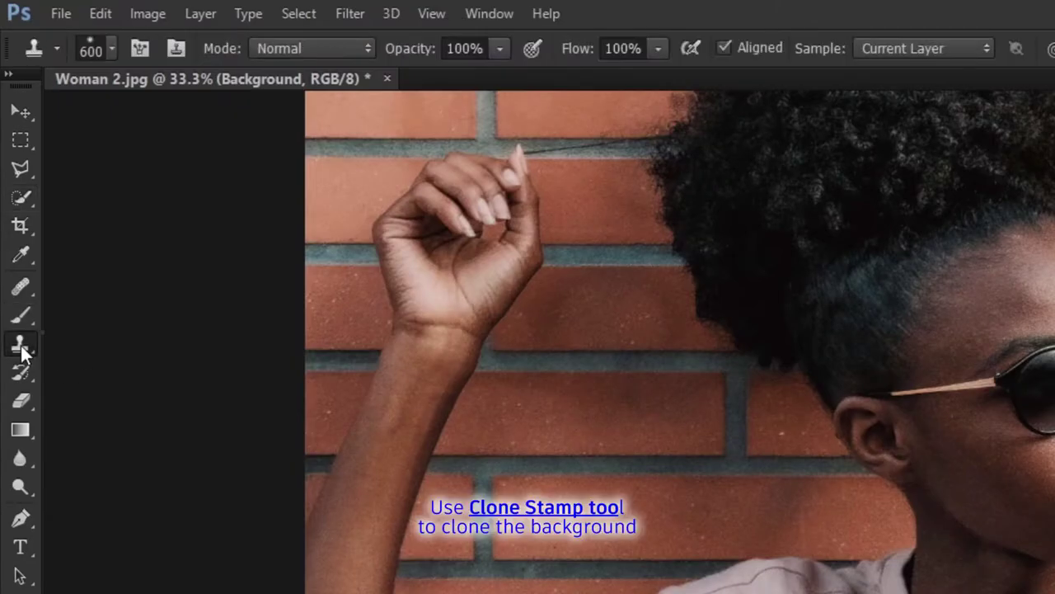
{"action": "left_click", "coordinate": [118, 343]}
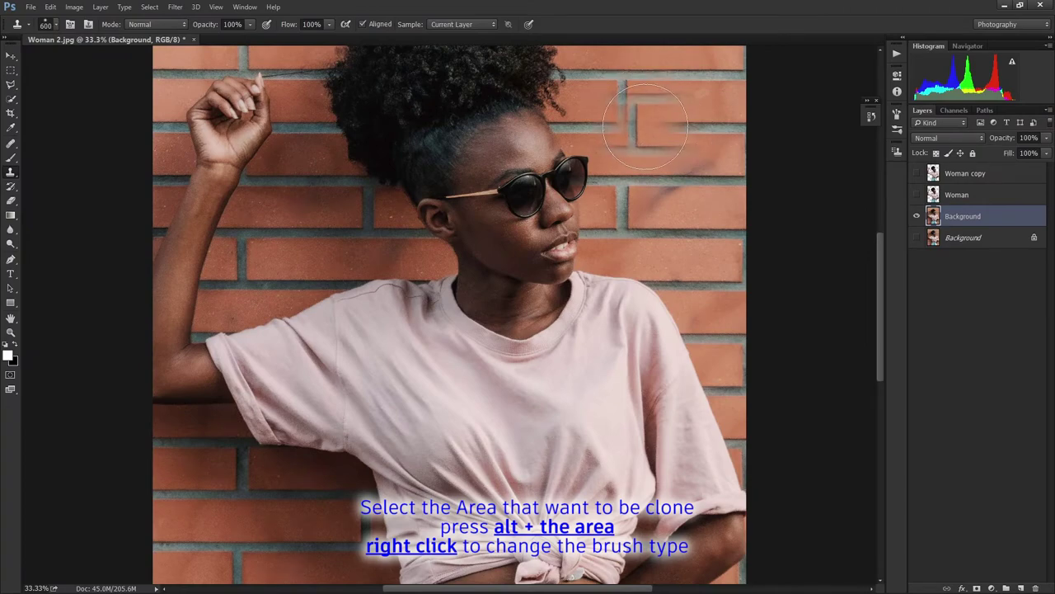
{"action": "right_click", "coordinate": [639, 115]}
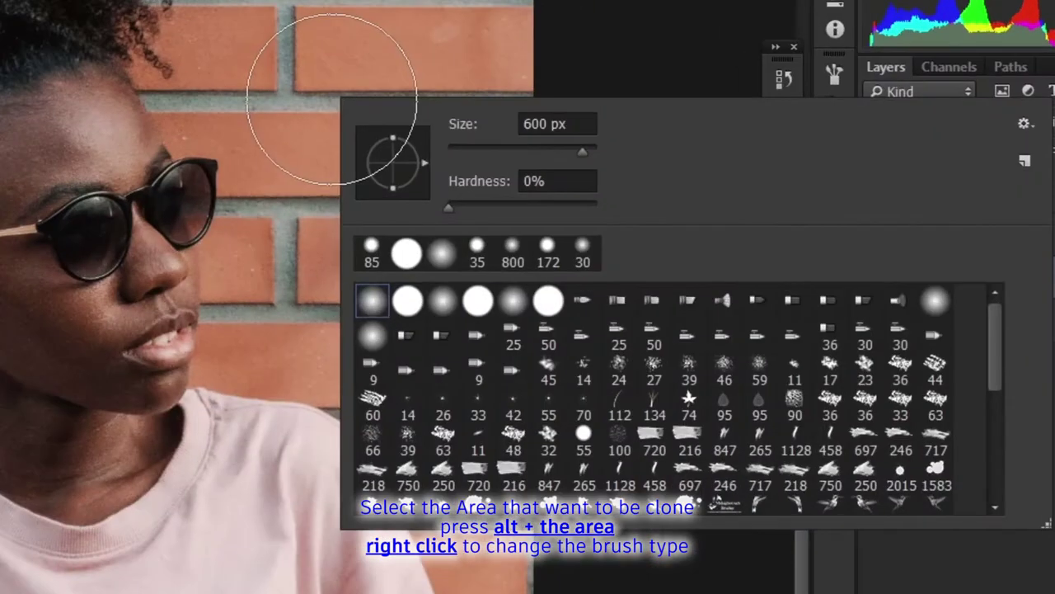
{"action": "left_click", "coordinate": [442, 262]}
Clone brick over the shirt, shoulders, chest and neck, cleaning blurred patches
{"action": "mouse_move", "coordinate": [660, 206]}
{"action": "left_mouse_down"}
{"action": "mouse_move", "coordinate": [643, 330]}
{"action": "mouse_move", "coordinate": [659, 429]}
{"action": "left_mouse_up"}
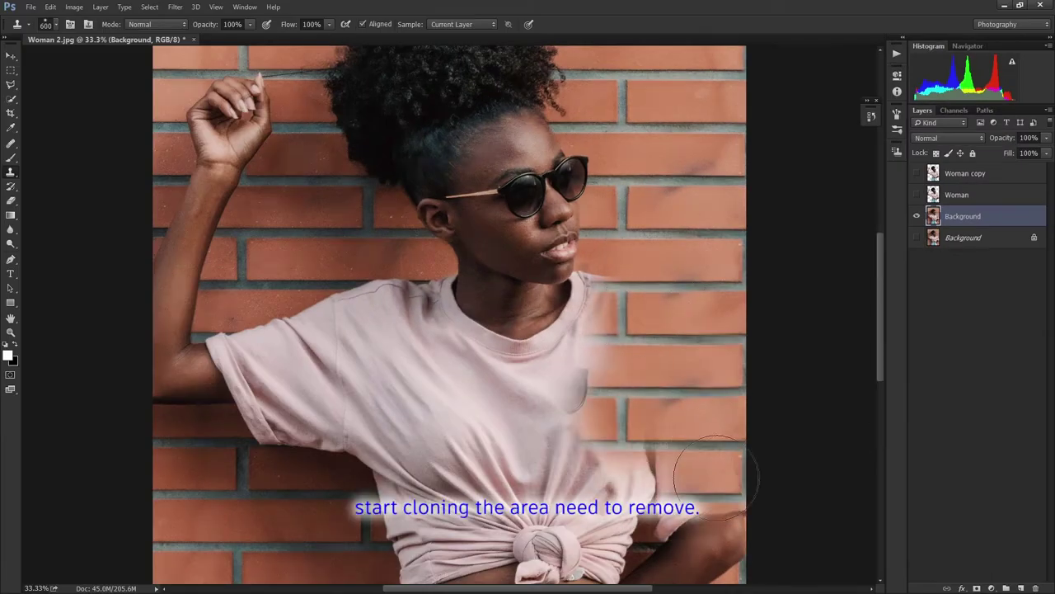
{"action": "left_click_drag", "start_coordinate": [626, 346], "coordinate": [676, 528]}
{"action": "scroll", "coordinate": [373, 231], "scroll_direction": "down", "scroll_amount": 3}
{"action": "mouse_move", "coordinate": [379, 388]}
{"action": "left_mouse_down"}
{"action": "mouse_move", "coordinate": [325, 330]}
{"action": "mouse_move", "coordinate": [299, 325]}
{"action": "mouse_move", "coordinate": [248, 390]}
{"action": "mouse_move", "coordinate": [408, 319]}
{"action": "mouse_move", "coordinate": [462, 248]}
{"action": "left_mouse_up"}
{"action": "scroll", "coordinate": [358, 217], "scroll_direction": "up", "scroll_amount": 2}
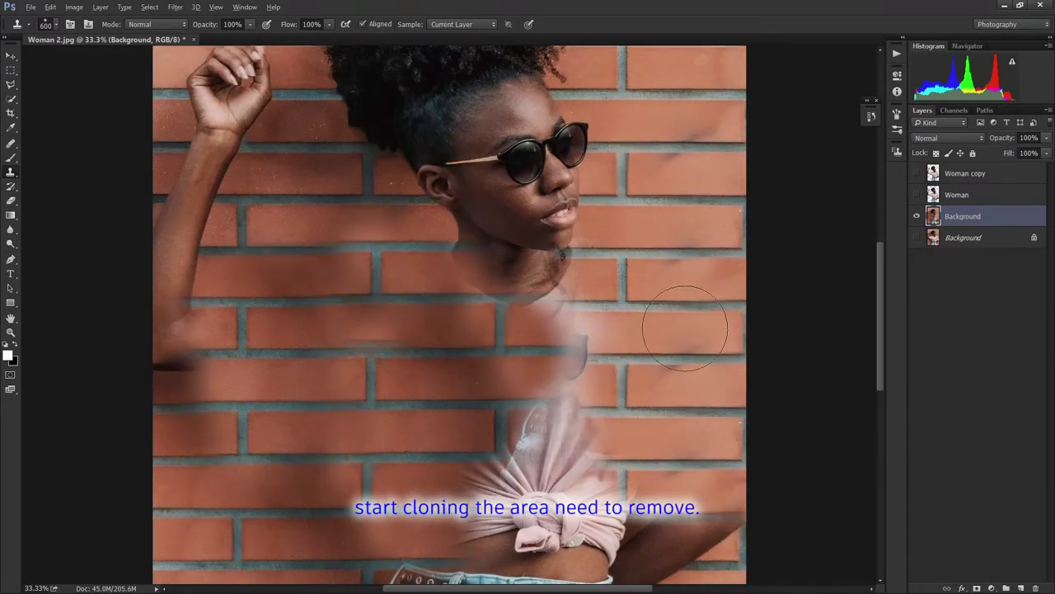
{"action": "scroll", "coordinate": [883, 318], "scroll_direction": "down", "scroll_amount": 1}
{"action": "mouse_move", "coordinate": [627, 231]}
{"action": "left_mouse_down"}
{"action": "mouse_move", "coordinate": [636, 280]}
{"action": "mouse_move", "coordinate": [684, 252]}
{"action": "mouse_move", "coordinate": [618, 401]}
{"action": "mouse_move", "coordinate": [635, 470]}
{"action": "left_mouse_up"}
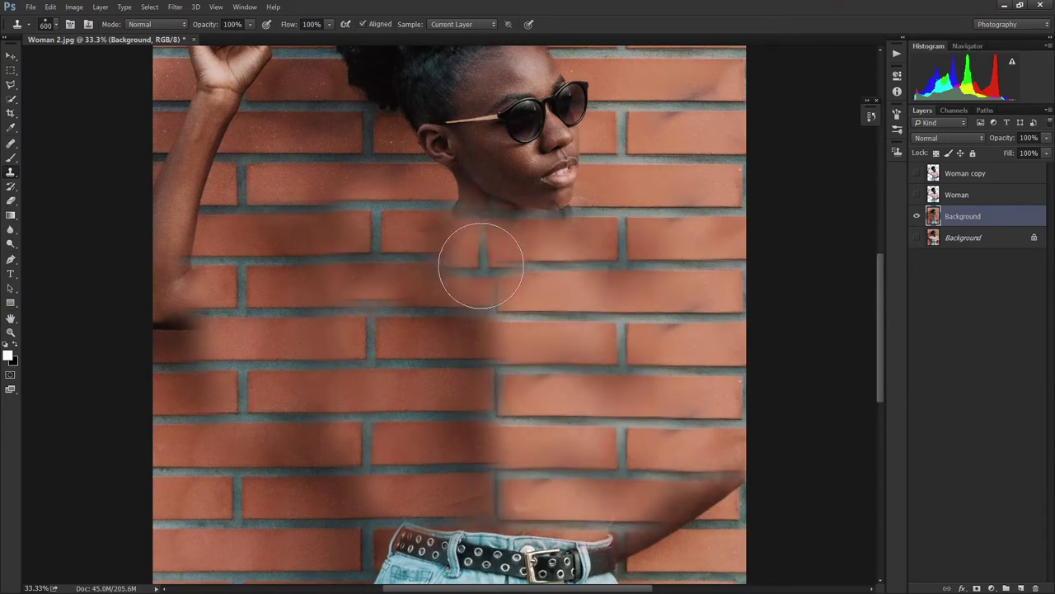
{"action": "mouse_move", "coordinate": [373, 255]}
{"action": "left_mouse_down"}
{"action": "mouse_move", "coordinate": [424, 259]}
{"action": "mouse_move", "coordinate": [388, 396]}
{"action": "mouse_move", "coordinate": [493, 387]}
{"action": "left_mouse_up"}
{"action": "key", "text": "ctrl+minus"}
{"action": "key", "text": "ctrl+minus"}
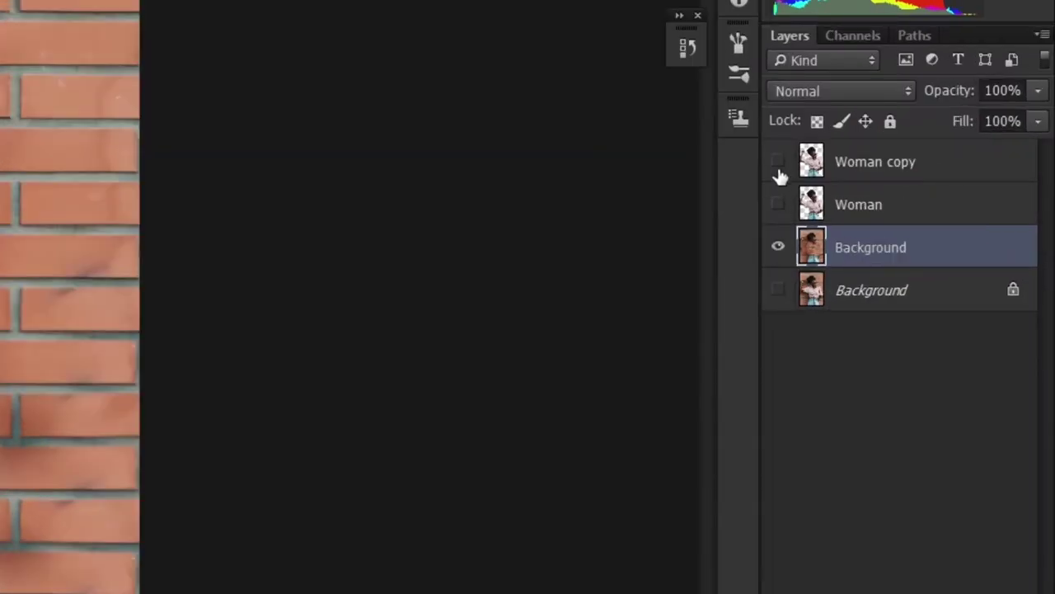
Make the Woman copy layer visible and select it
{"action": "left_click", "coordinate": [778, 164]}
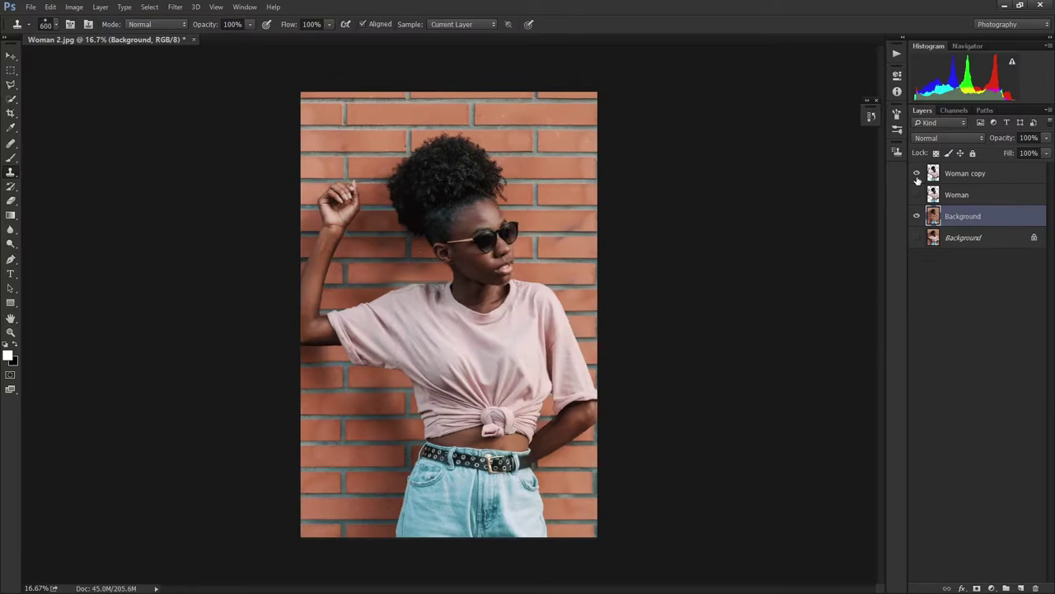
{"action": "left_click", "coordinate": [917, 175]}
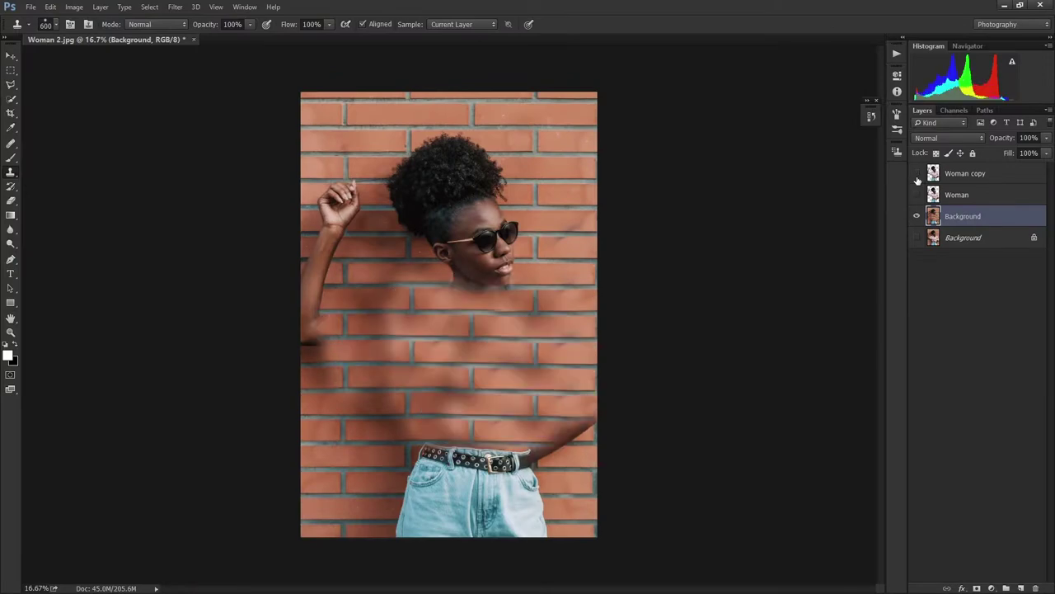
{"action": "left_click", "coordinate": [917, 174]}
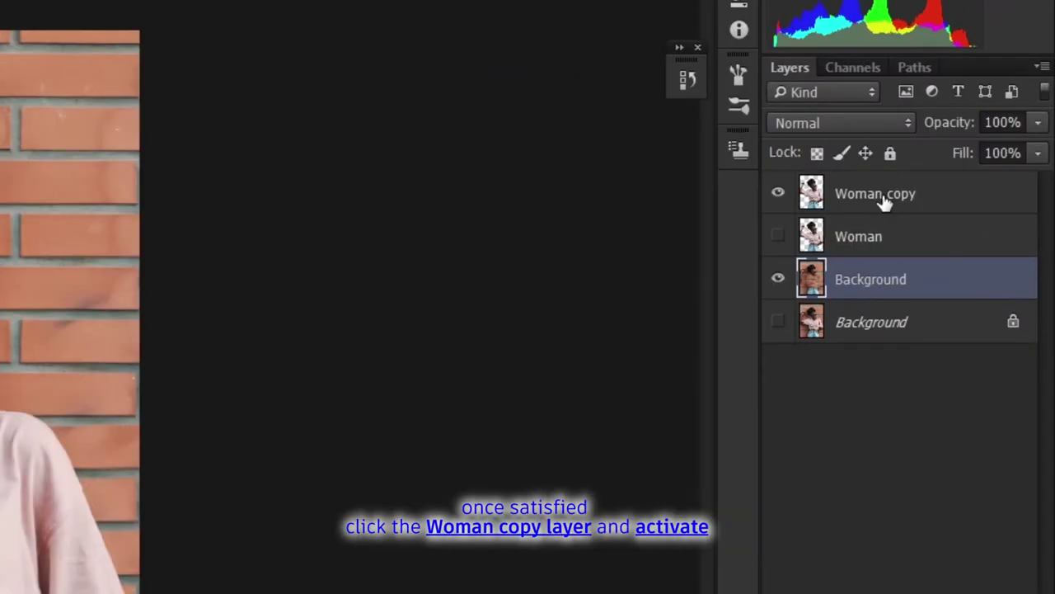
{"action": "left_click", "coordinate": [966, 174]}
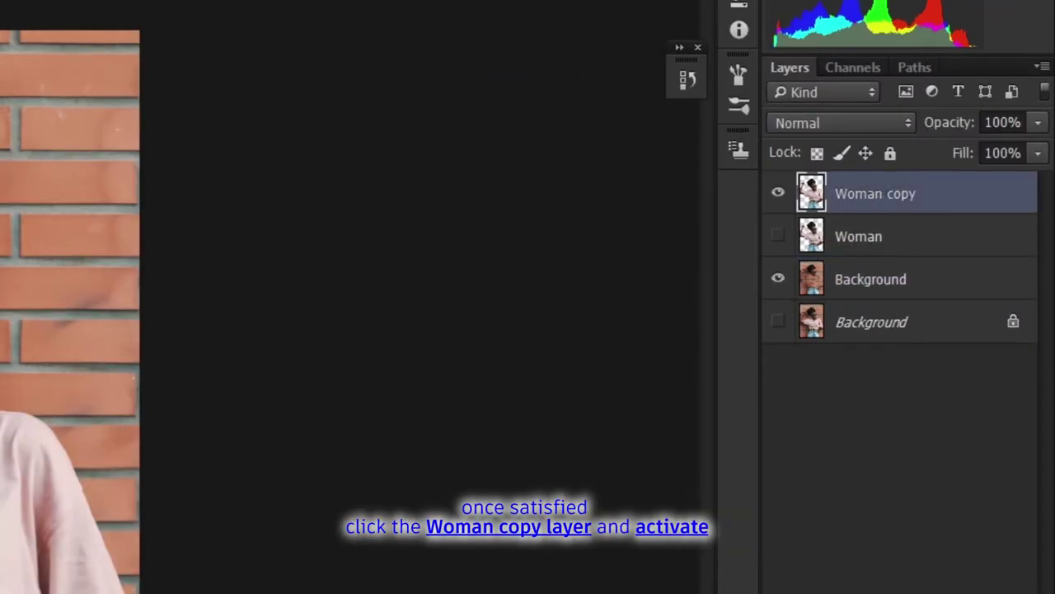
Add a new empty layer above Woman copy named Sketch
{"action": "left_click", "coordinate": [987, 582]}
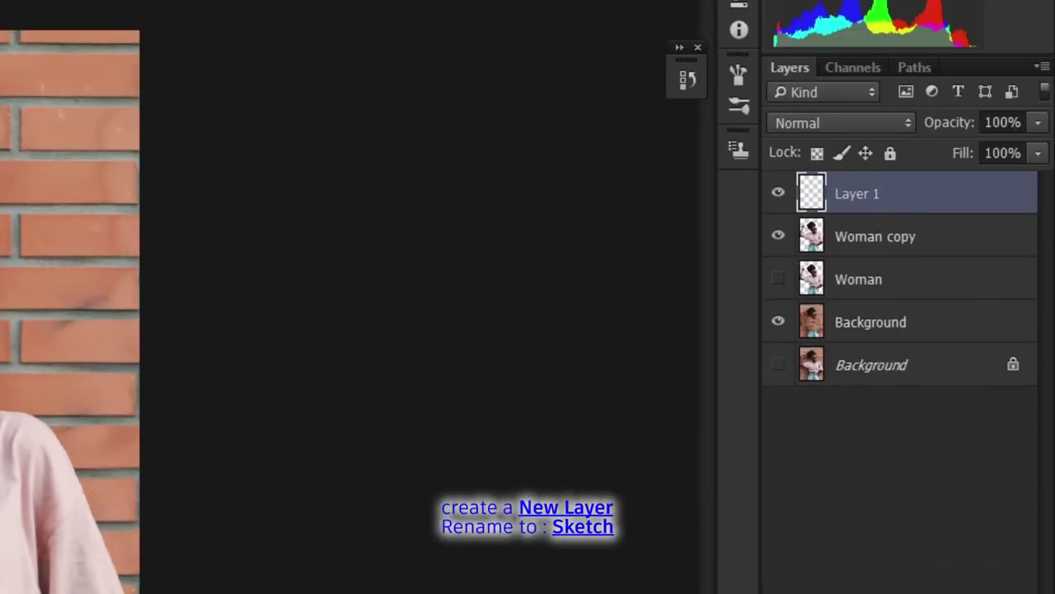
{"action": "double_click", "coordinate": [863, 198]}
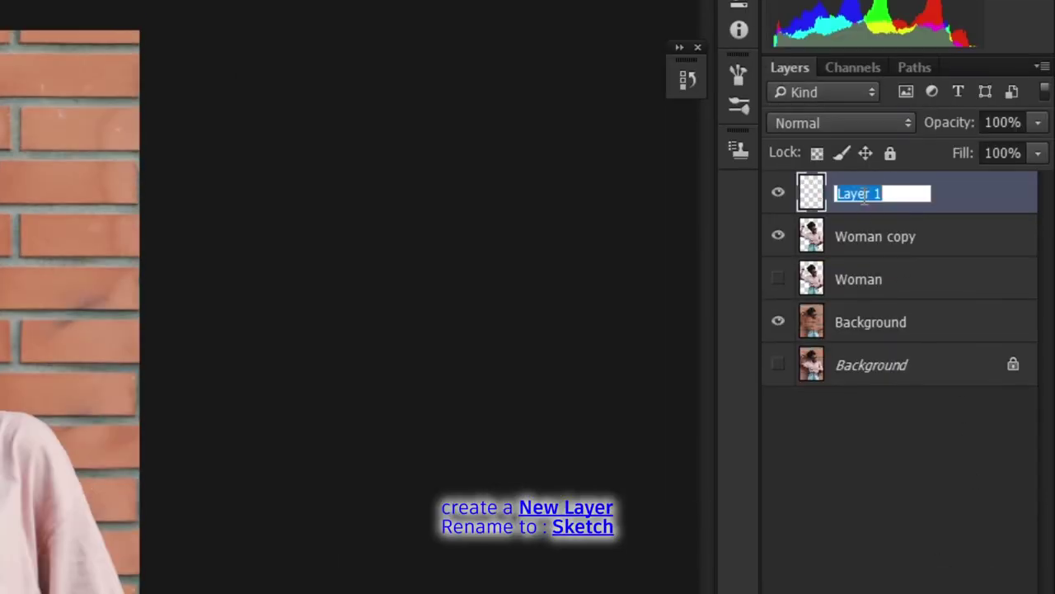
{"action": "type", "text": "Sketch"}
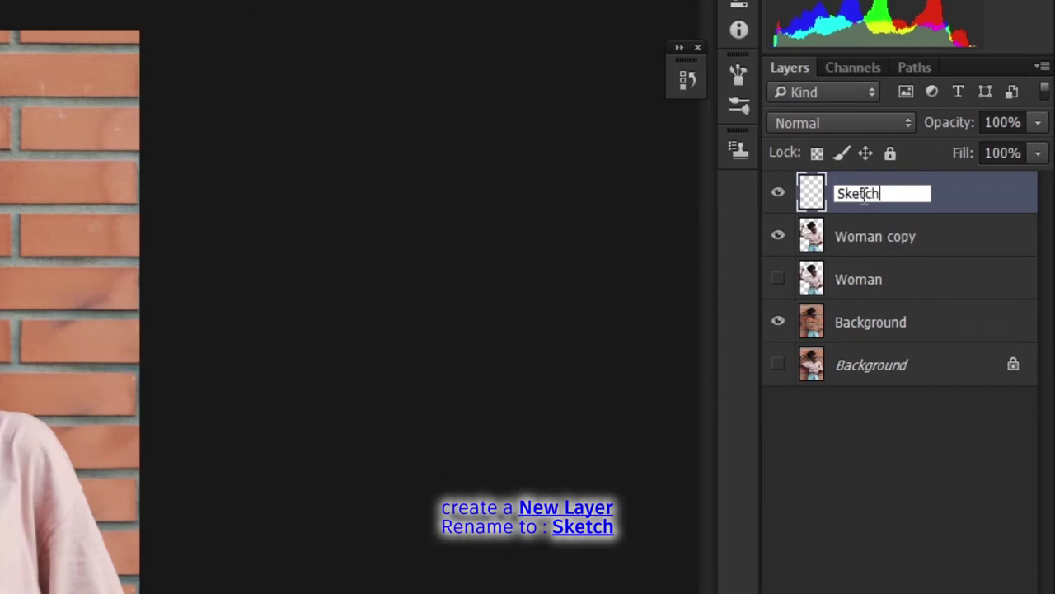
{"action": "key", "text": "Return"}
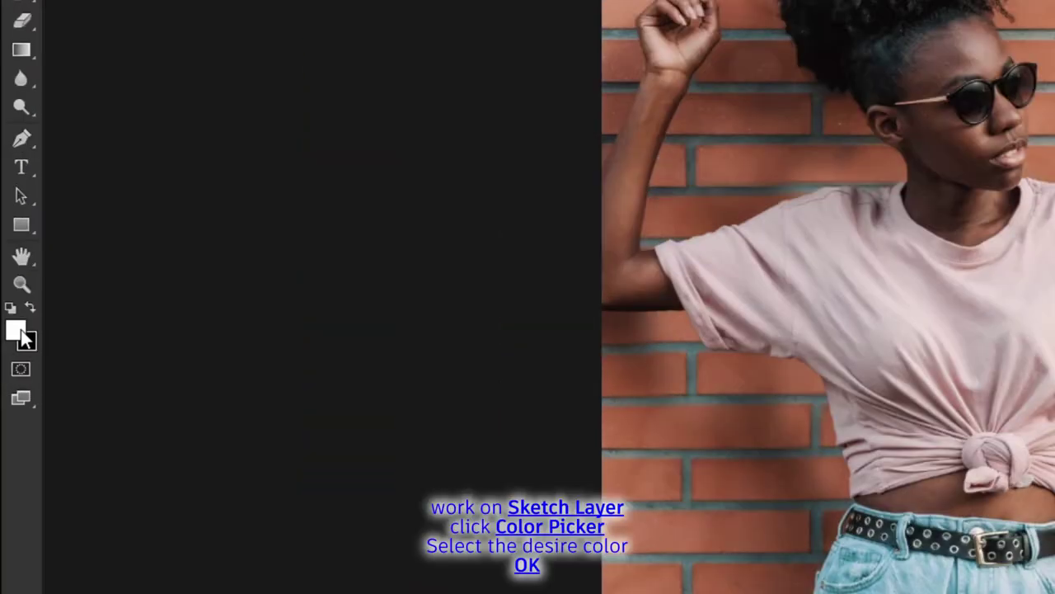
Set the foreground colour to bright cyan (00f6ff)
{"action": "left_click", "coordinate": [24, 335]}
{"action": "left_click_drag", "start_coordinate": [499, 235], "coordinate": [575, 146]}
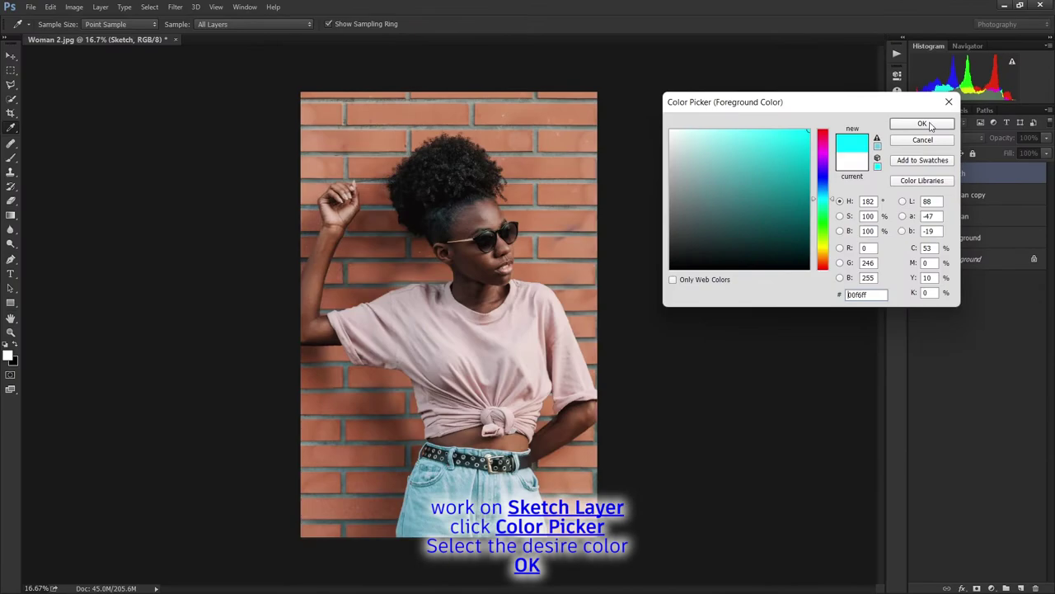
{"action": "left_click", "coordinate": [923, 124]}
{"action": "key", "text": "s"}
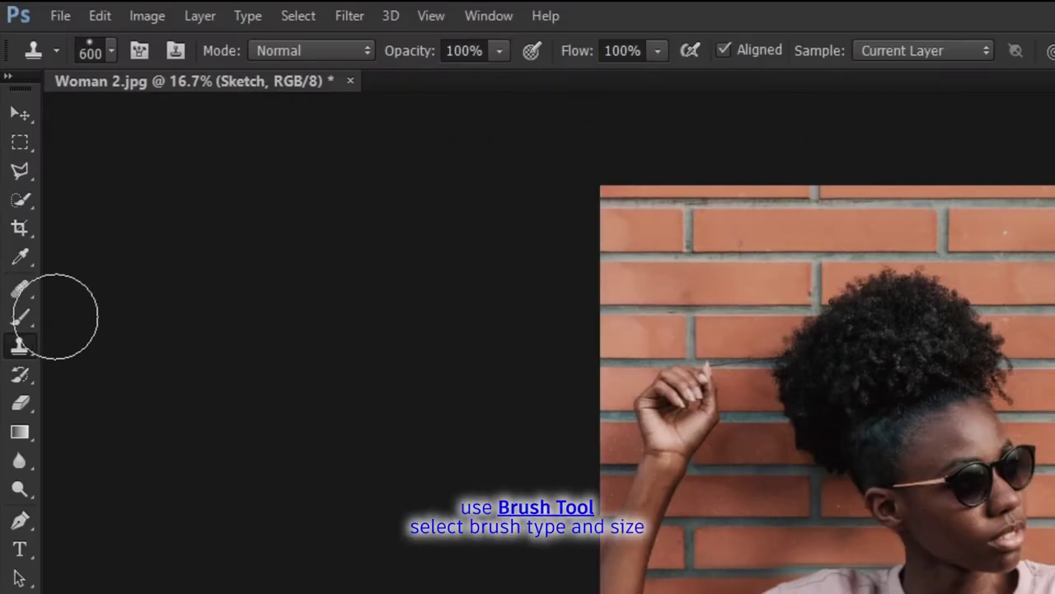
Choose the Brush tool with a 20 px hard round tip
{"action": "left_click", "coordinate": [21, 317]}
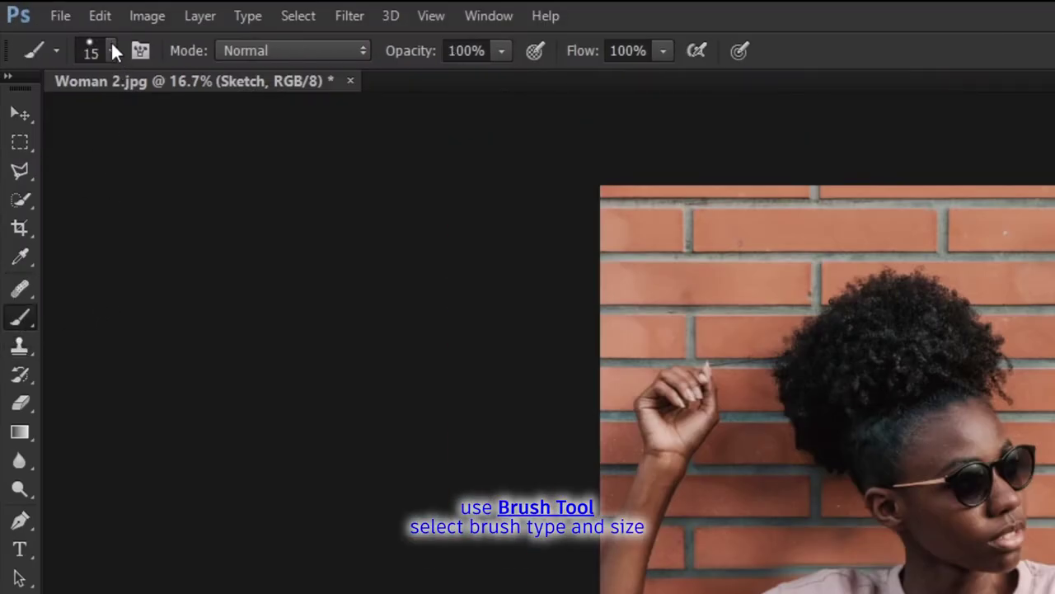
{"action": "left_click", "coordinate": [113, 52]}
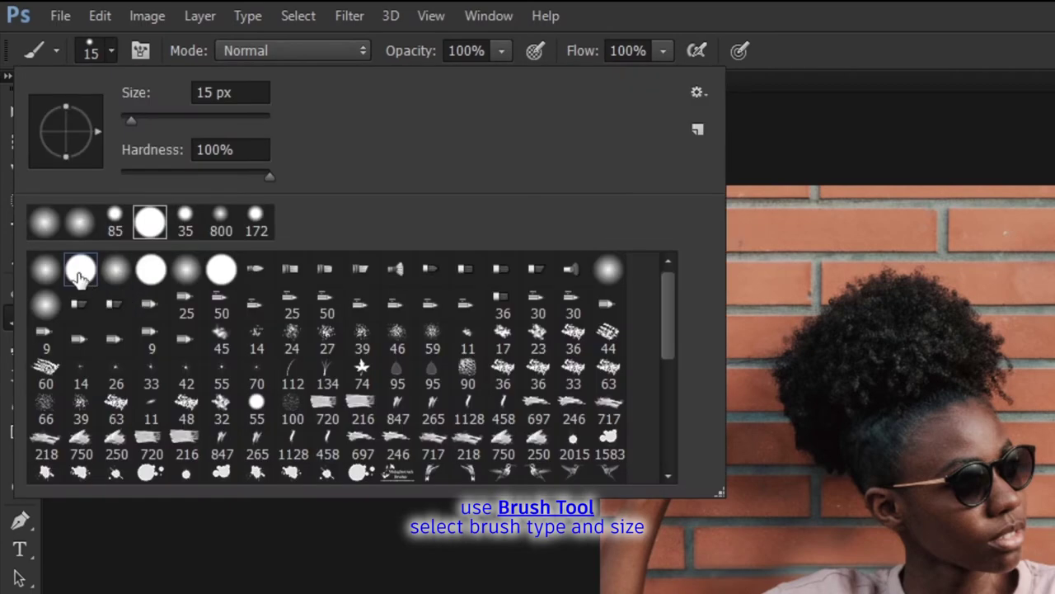
{"action": "left_click_drag", "start_coordinate": [239, 92], "coordinate": [96, 77]}
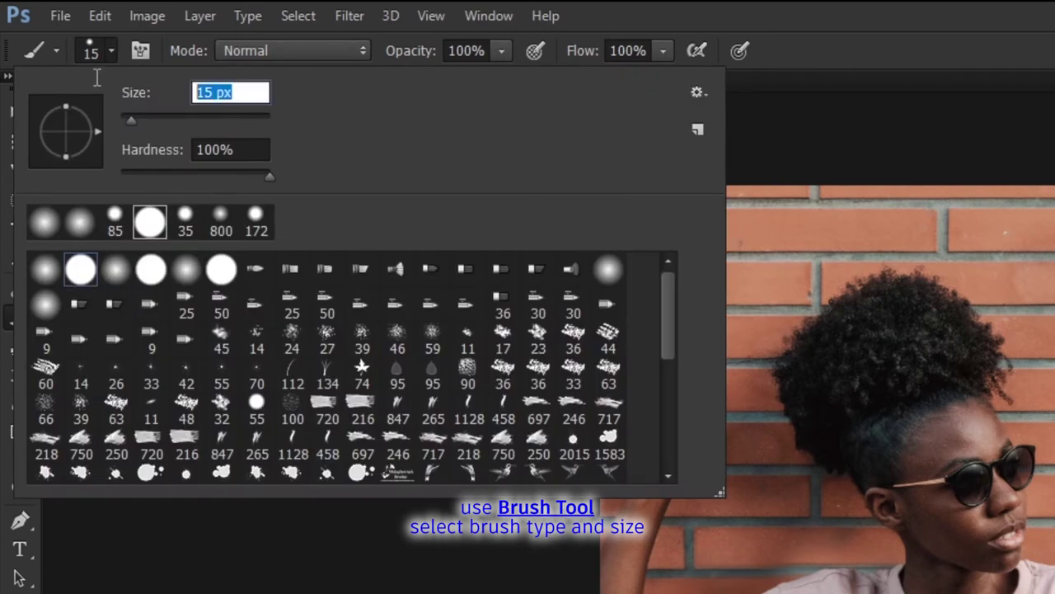
{"action": "type", "text": "20"}
{"action": "key", "text": "Return"}
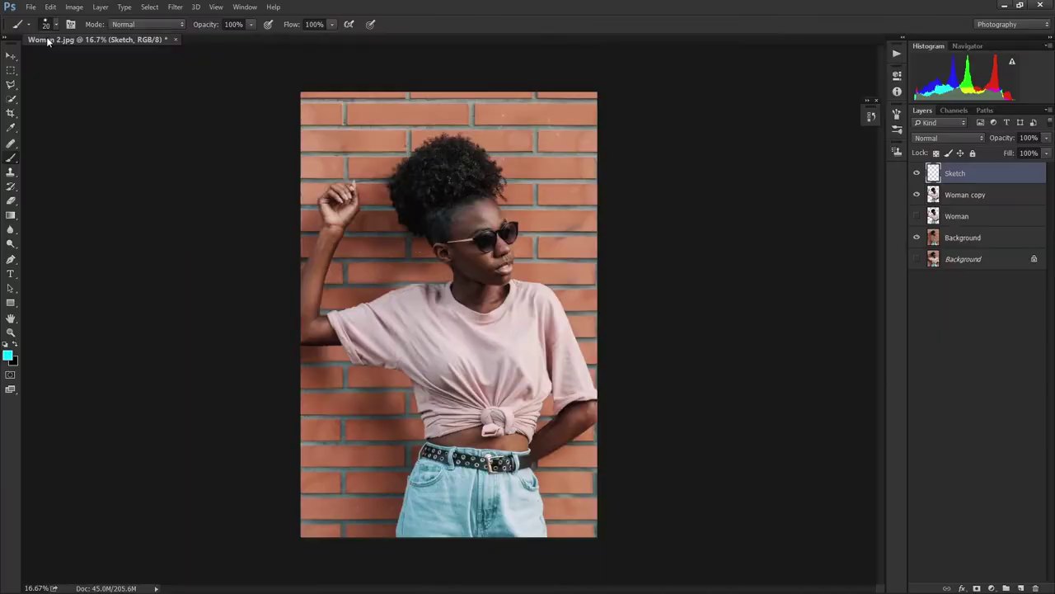
Zoom in on the neckline and trace its outer edge in cyan
{"action": "key", "text": "ctrl+plus"}
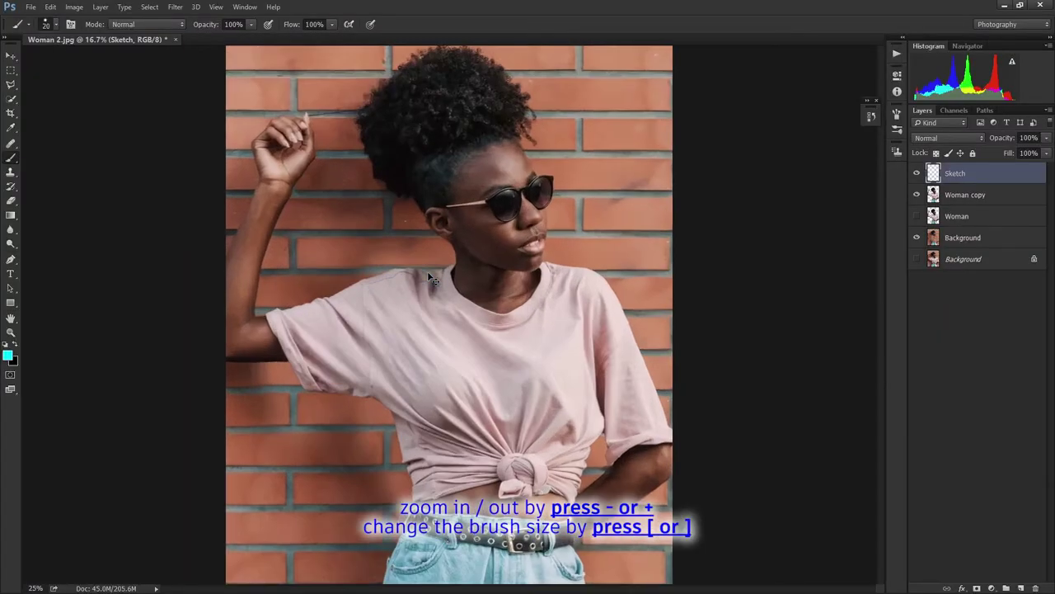
{"action": "key", "text": "ctrl+plus"}
{"action": "key", "text": "ctrl+plus"}
{"action": "key", "text": "ctrl+plus"}
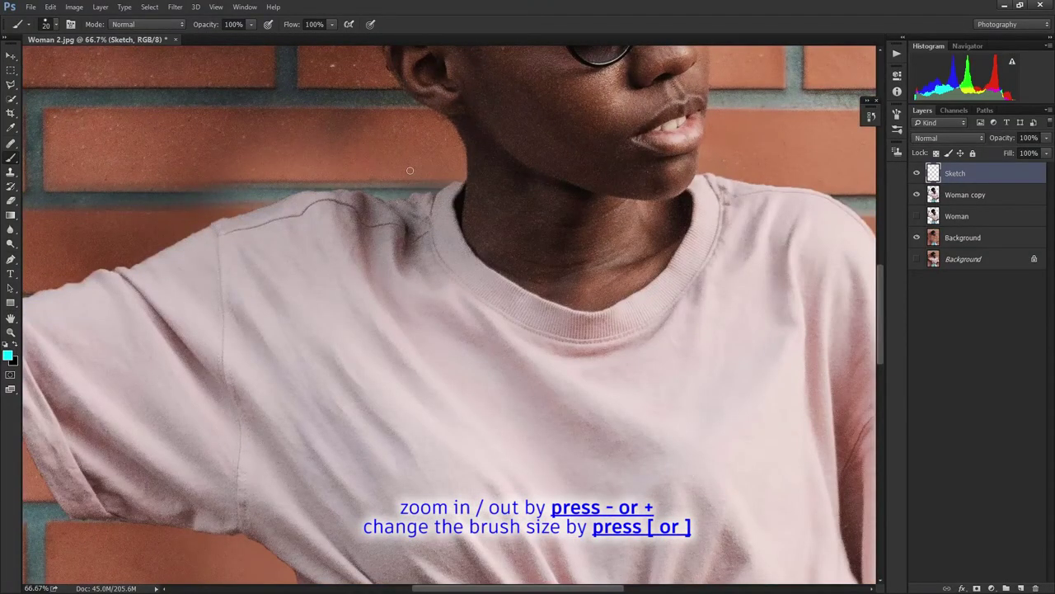
{"action": "key", "text": "bracketleft"}
{"action": "left_click_drag", "start_coordinate": [464, 179], "coordinate": [806, 188]}
Trace both shoulders, sleeve seams, sleeve outlines and cuffs in cyan
{"action": "mouse_move", "coordinate": [466, 179]}
{"action": "left_mouse_down"}
{"action": "mouse_move", "coordinate": [559, 337]}
{"action": "mouse_move", "coordinate": [691, 192]}
{"action": "left_mouse_up"}
{"action": "key", "text": "bracketleft"}
{"action": "left_click_drag", "start_coordinate": [436, 193], "coordinate": [25, 296]}
{"action": "mouse_move", "coordinate": [216, 232]}
{"action": "left_mouse_down"}
{"action": "mouse_move", "coordinate": [242, 532]}
{"action": "mouse_move", "coordinate": [393, 201]}
{"action": "mouse_move", "coordinate": [381, 292]}
{"action": "left_mouse_up"}
{"action": "left_click_drag", "start_coordinate": [124, 280], "coordinate": [202, 371]}
{"action": "key", "text": "bracketright"}
{"action": "left_click_drag", "start_coordinate": [248, 330], "coordinate": [462, 329]}
{"action": "mouse_move", "coordinate": [172, 312]}
{"action": "left_mouse_down"}
{"action": "mouse_move", "coordinate": [387, 525]}
{"action": "mouse_move", "coordinate": [326, 450]}
{"action": "left_mouse_up"}
{"action": "mouse_move", "coordinate": [659, 330]}
{"action": "left_mouse_down"}
{"action": "mouse_move", "coordinate": [174, 297]}
{"action": "mouse_move", "coordinate": [573, 449]}
{"action": "left_mouse_up"}
{"action": "key", "text": "bracketleft"}
{"action": "left_click_drag", "start_coordinate": [577, 412], "coordinate": [577, 325]}
{"action": "left_click_drag", "start_coordinate": [643, 194], "coordinate": [766, 495]}
{"action": "left_click_drag", "start_coordinate": [529, 106], "coordinate": [594, 461]}
{"action": "left_click_drag", "start_coordinate": [594, 157], "coordinate": [595, 475]}
{"action": "key", "text": "bracketright"}
{"action": "left_click_drag", "start_coordinate": [577, 413], "coordinate": [577, 338]}
{"action": "left_click_drag", "start_coordinate": [771, 417], "coordinate": [596, 449]}
{"action": "left_click_drag", "start_coordinate": [602, 462], "coordinate": [771, 454]}
Outline the right waist edge, the shirt knot and the folds right of it
{"action": "scroll", "coordinate": [599, 448], "scroll_direction": "down", "scroll_amount": 5}
{"action": "mouse_move", "coordinate": [593, 248]}
{"action": "left_mouse_down"}
{"action": "mouse_move", "coordinate": [528, 412]}
{"action": "mouse_move", "coordinate": [338, 425]}
{"action": "mouse_move", "coordinate": [380, 326]}
{"action": "left_mouse_up"}
{"action": "mouse_move", "coordinate": [313, 379]}
{"action": "left_mouse_down"}
{"action": "mouse_move", "coordinate": [416, 414]}
{"action": "mouse_move", "coordinate": [24, 247]}
{"action": "left_mouse_up"}
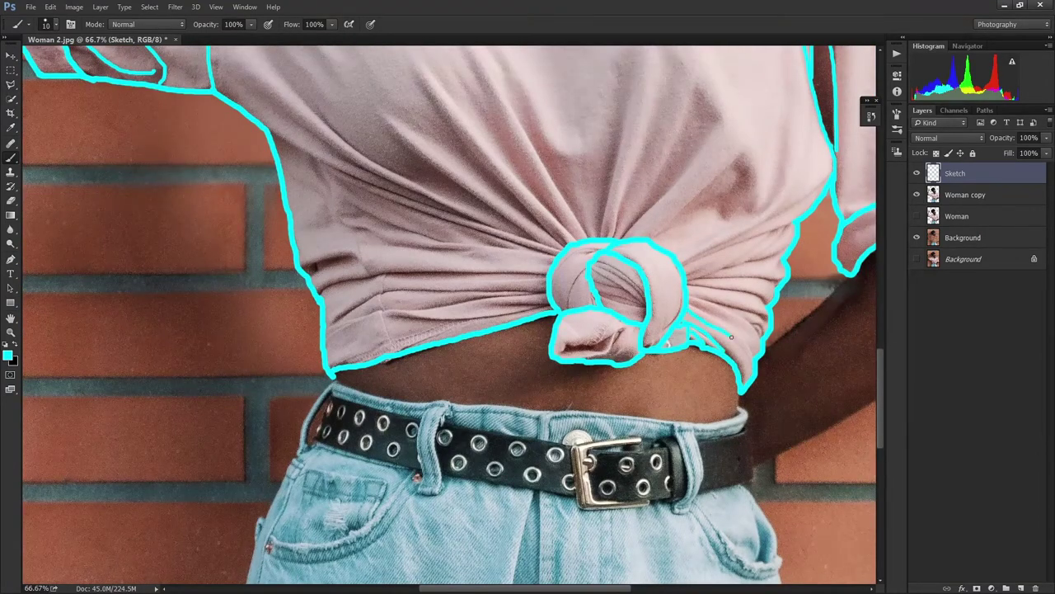
{"action": "left_click_drag", "start_coordinate": [707, 300], "coordinate": [768, 322]}
{"action": "left_click_drag", "start_coordinate": [780, 280], "coordinate": [704, 278]}
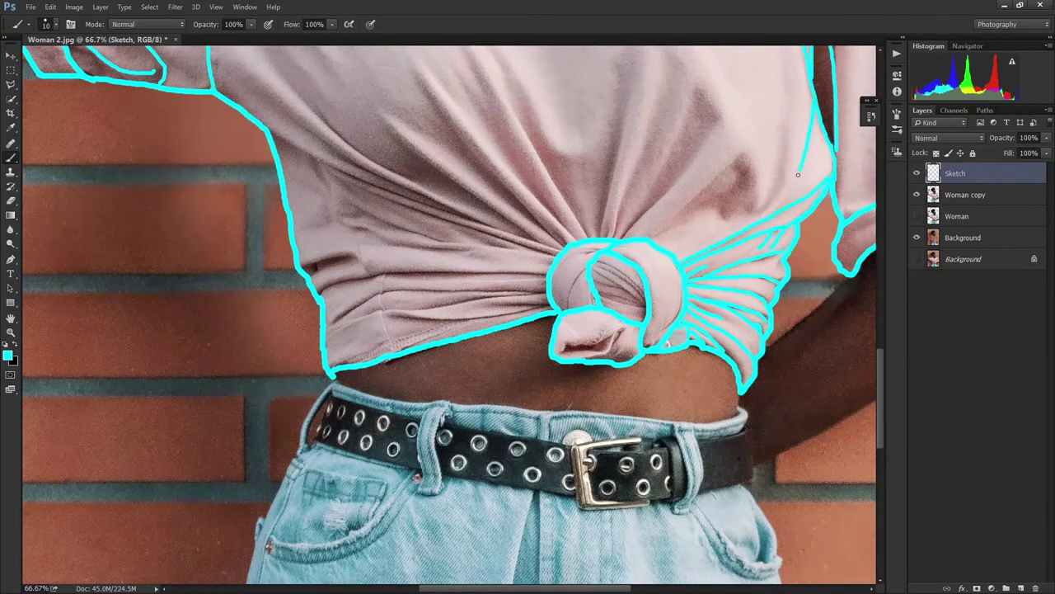
{"action": "left_click_drag", "start_coordinate": [739, 168], "coordinate": [721, 216]}
{"action": "mouse_move", "coordinate": [718, 120]}
{"action": "left_mouse_down"}
{"action": "mouse_move", "coordinate": [623, 237]}
{"action": "mouse_move", "coordinate": [681, 244]}
{"action": "left_mouse_up"}
{"action": "scroll", "coordinate": [659, 207], "scroll_direction": "up", "scroll_amount": 5}
{"action": "left_click_drag", "start_coordinate": [675, 273], "coordinate": [615, 407]}
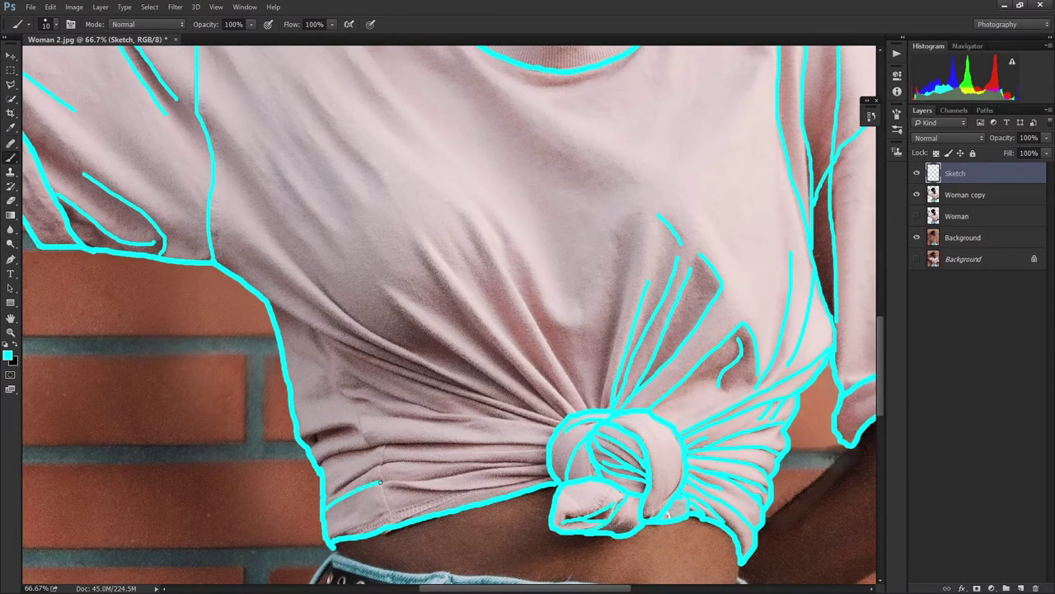
Draw parallel hem lines and a crease mark leading to the knot
{"action": "left_click_drag", "start_coordinate": [426, 478], "coordinate": [553, 471]}
{"action": "left_click_drag", "start_coordinate": [466, 487], "coordinate": [391, 494]}
{"action": "left_click_drag", "start_coordinate": [436, 461], "coordinate": [498, 463]}
{"action": "left_click_drag", "start_coordinate": [318, 462], "coordinate": [548, 443]}
{"action": "left_click_drag", "start_coordinate": [381, 443], "coordinate": [384, 460]}
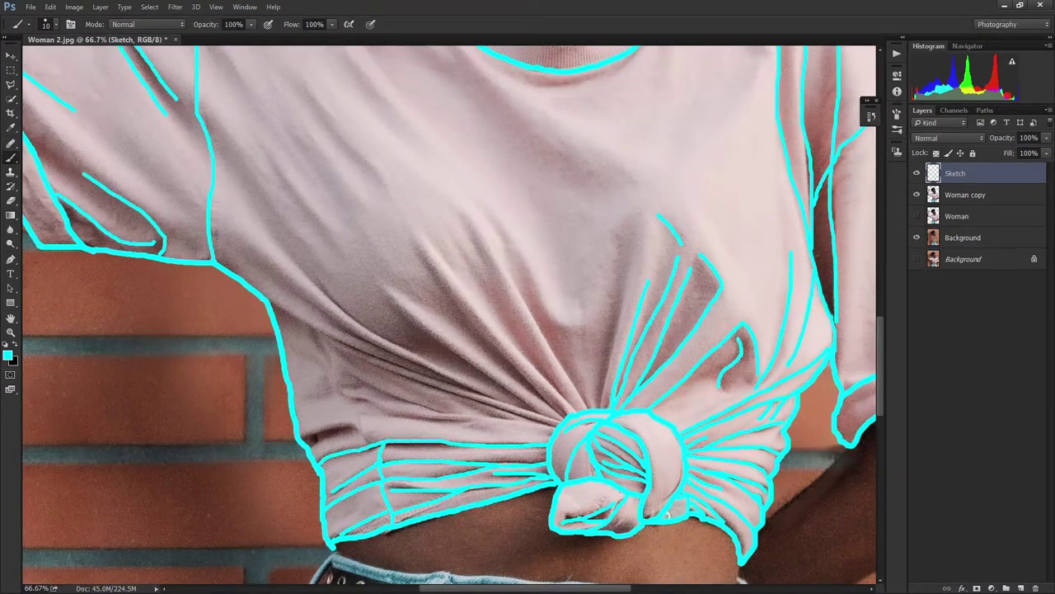
Draw fold lines fanning out from the knot and above the hem, then fit the image on screen
{"action": "left_click_drag", "start_coordinate": [317, 328], "coordinate": [554, 420]}
{"action": "mouse_move", "coordinate": [347, 371]}
{"action": "left_mouse_down"}
{"action": "mouse_move", "coordinate": [551, 416]}
{"action": "mouse_move", "coordinate": [491, 420]}
{"action": "left_mouse_up"}
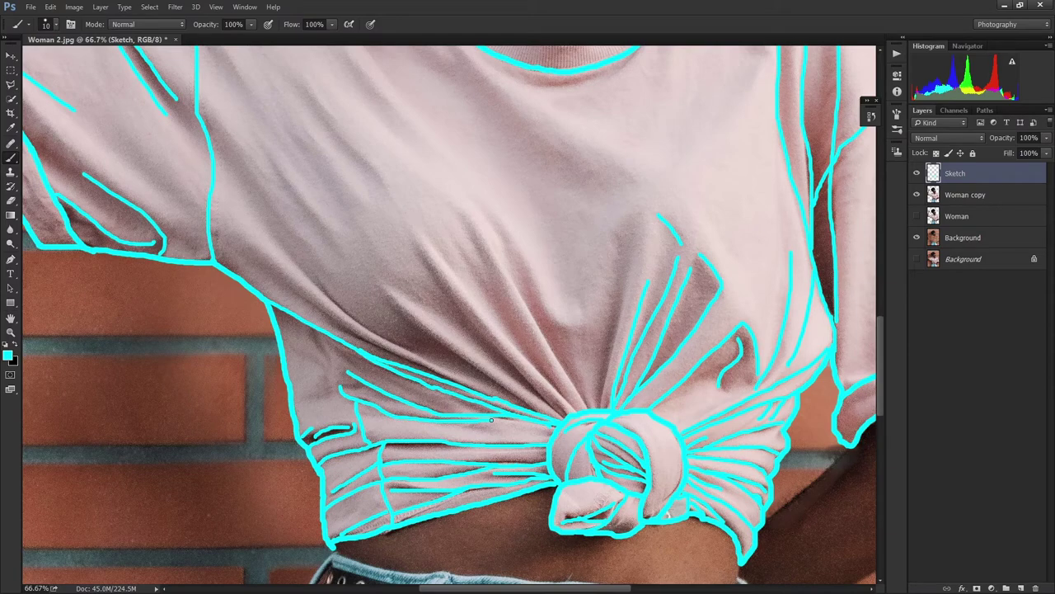
{"action": "left_click_drag", "start_coordinate": [424, 368], "coordinate": [311, 315]}
{"action": "left_click_drag", "start_coordinate": [539, 412], "coordinate": [398, 308]}
{"action": "left_click_drag", "start_coordinate": [440, 359], "coordinate": [272, 236]}
{"action": "left_click_drag", "start_coordinate": [567, 417], "coordinate": [490, 340]}
{"action": "left_click_drag", "start_coordinate": [545, 404], "coordinate": [453, 296]}
{"action": "mouse_move", "coordinate": [581, 415]}
{"action": "left_mouse_down"}
{"action": "mouse_move", "coordinate": [504, 310]}
{"action": "mouse_move", "coordinate": [522, 290]}
{"action": "mouse_move", "coordinate": [635, 242]}
{"action": "left_mouse_up"}
{"action": "left_click_drag", "start_coordinate": [516, 239], "coordinate": [594, 317]}
{"action": "scroll", "coordinate": [342, 221], "scroll_direction": "up", "scroll_amount": 5}
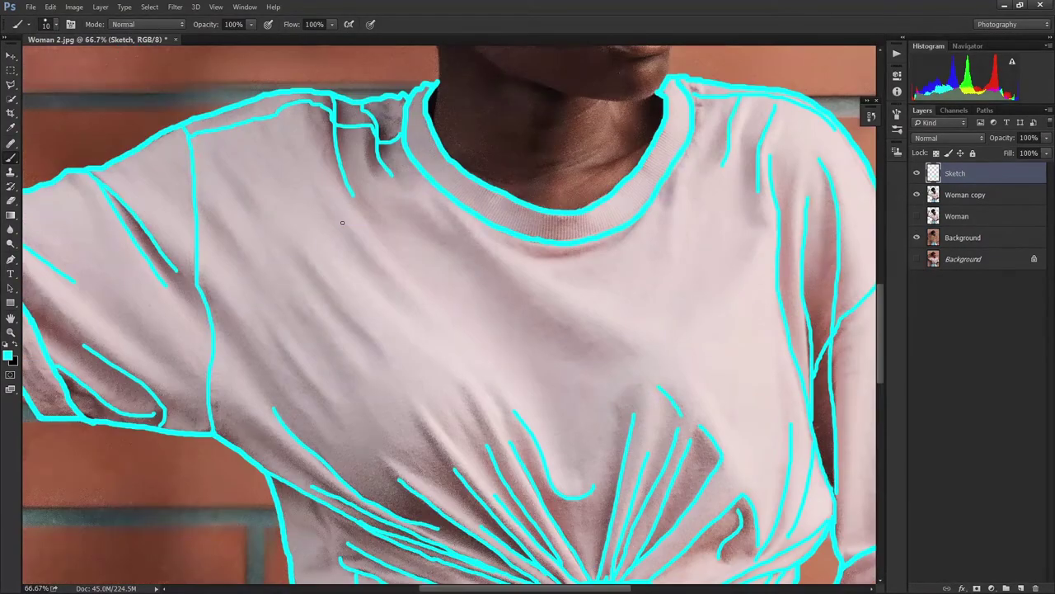
{"action": "key", "text": "ctrl+0"}
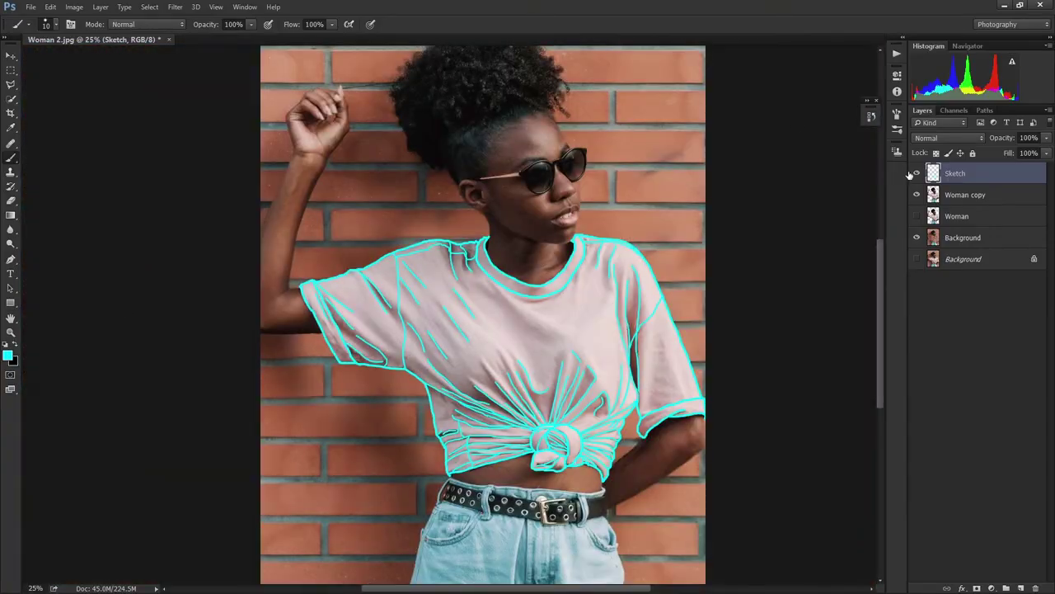
Toggle Sketch and Woman copy visibility, select Woman copy and load the woman's outline as a selection
{"action": "left_click", "coordinate": [775, 77]}
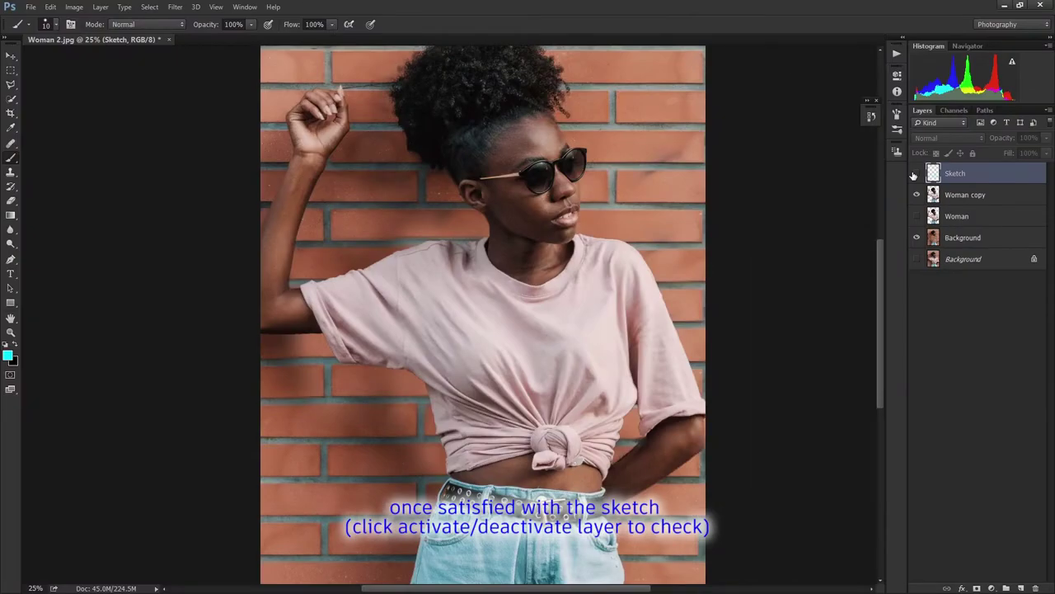
{"action": "left_click", "coordinate": [916, 174]}
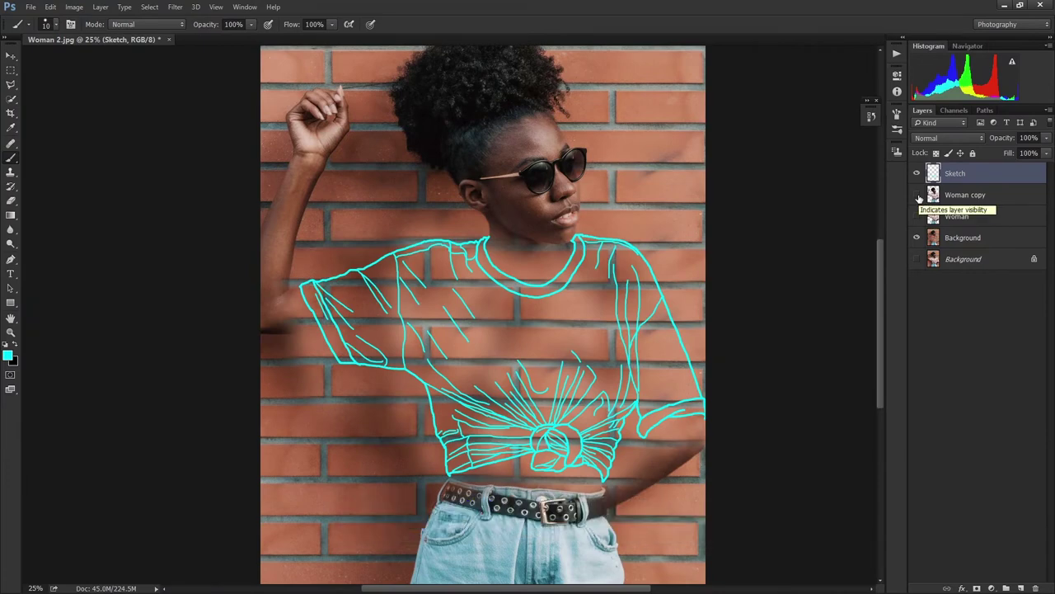
{"action": "left_click", "coordinate": [917, 195]}
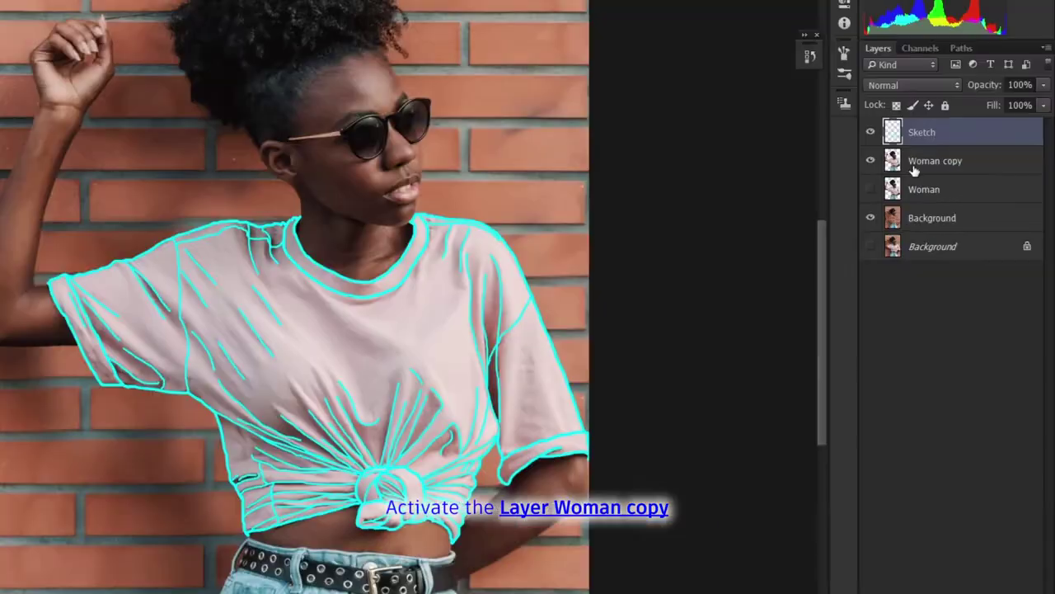
{"action": "left_click", "coordinate": [949, 202]}
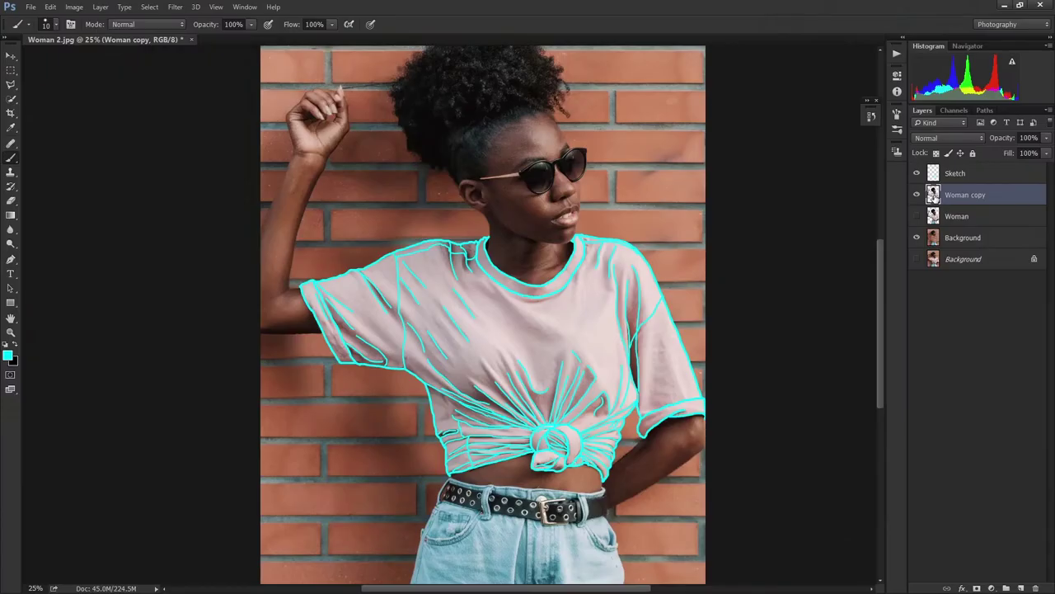
{"action": "left_click", "coordinate": [934, 198], "text": "ctrl"}
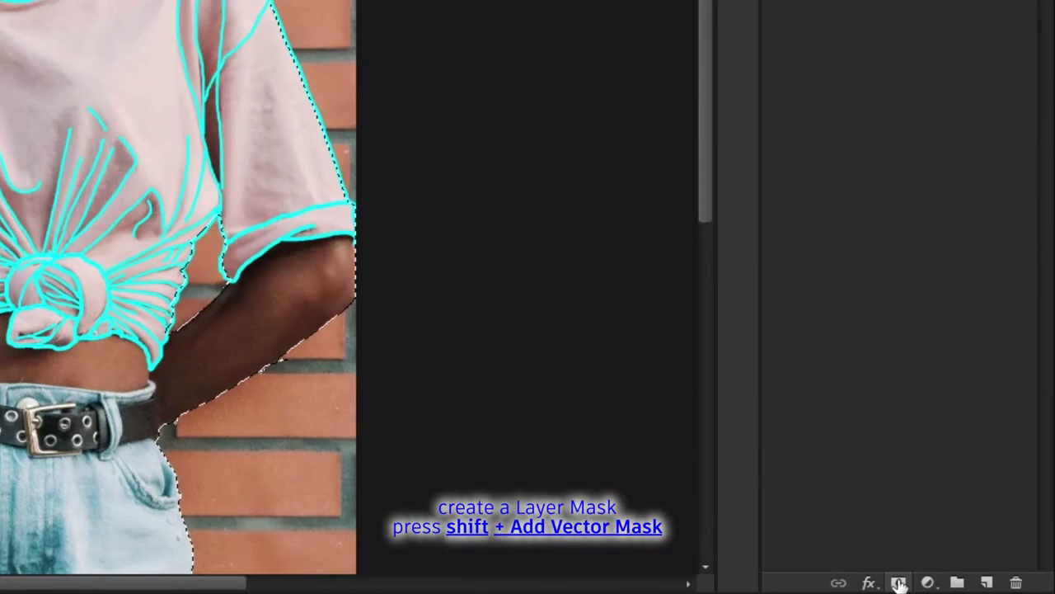
Add a layer mask to Woman copy from the loaded woman-outline selection
{"action": "left_click", "coordinate": [899, 583]}
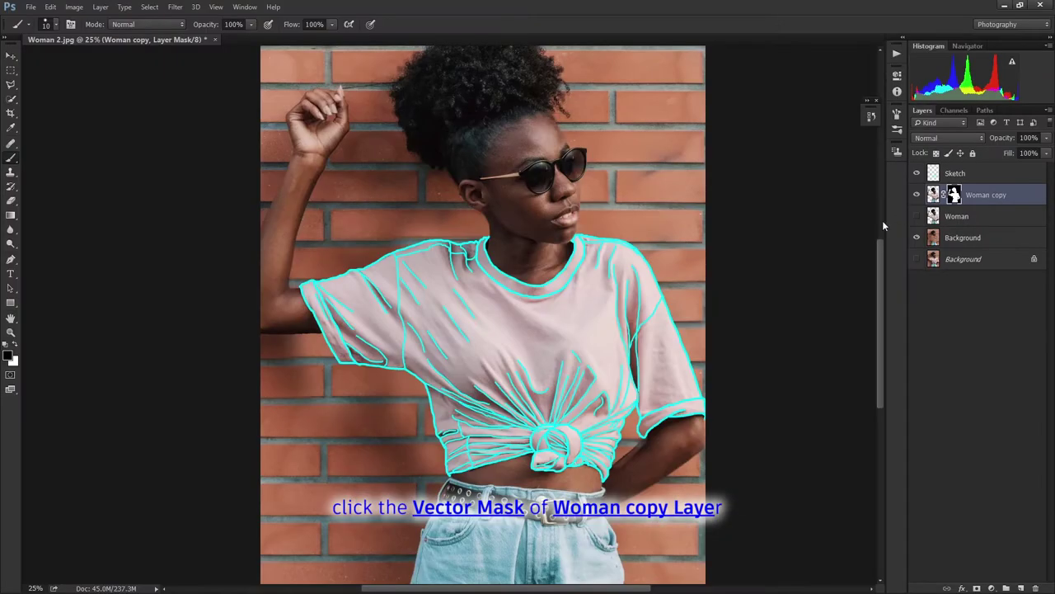
{"action": "key", "text": "e"}
{"action": "key", "text": "ctrl+plus"}
{"action": "key", "text": "ctrl+plus"}
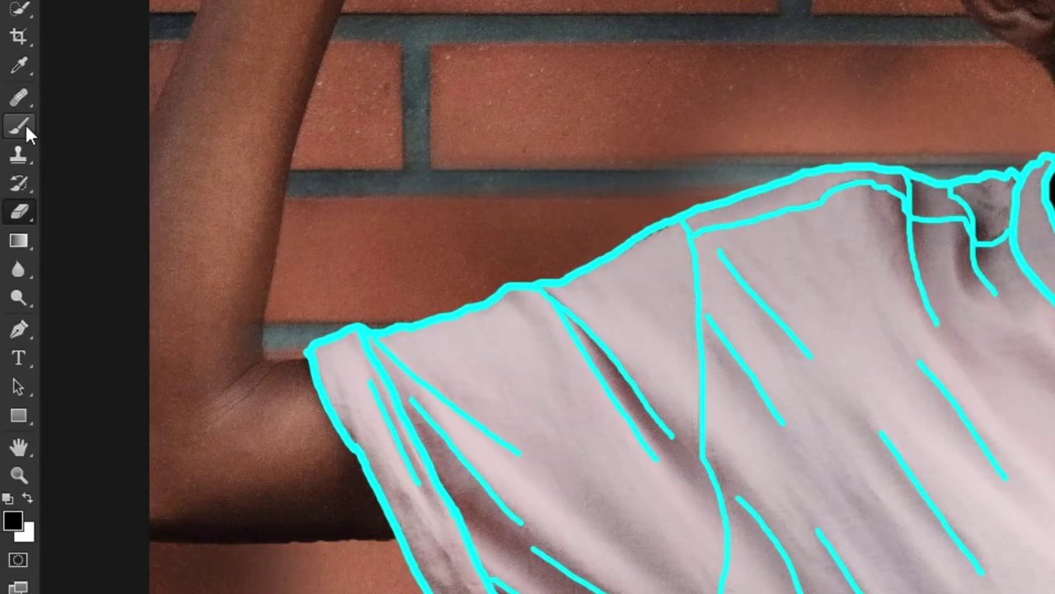
Brush black on the mask to hide the shirt's sleeves, neck and body
{"action": "left_click", "coordinate": [11, 157]}
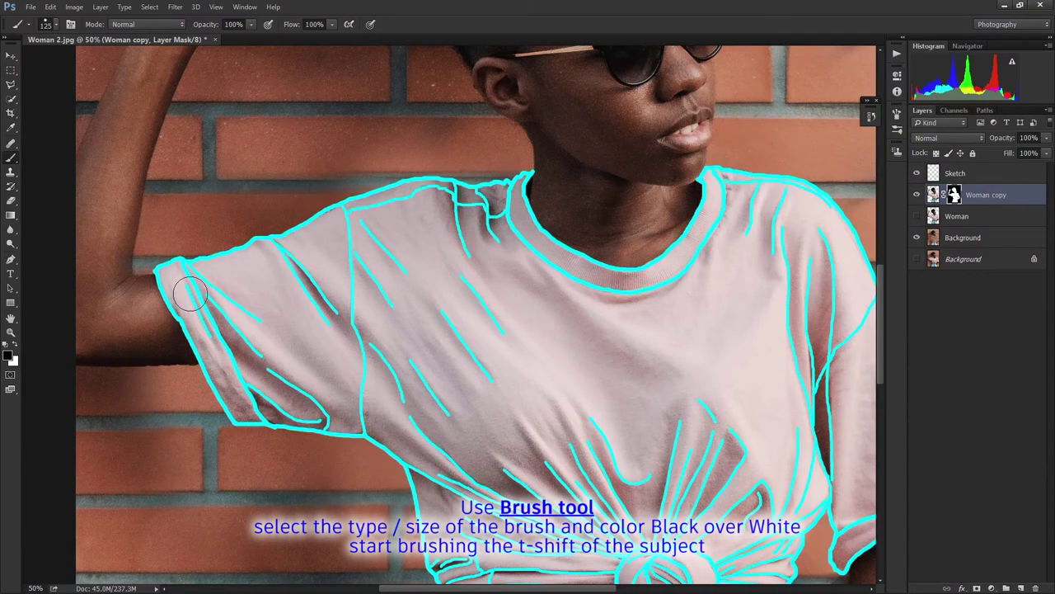
{"action": "left_click_drag", "start_coordinate": [213, 351], "coordinate": [346, 247]}
{"action": "key", "text": "bracketright"}
{"action": "key", "text": "bracketright"}
{"action": "mouse_move", "coordinate": [330, 314]}
{"action": "left_mouse_down"}
{"action": "mouse_move", "coordinate": [577, 272]}
{"action": "mouse_move", "coordinate": [725, 173]}
{"action": "left_mouse_up"}
{"action": "left_click_drag", "start_coordinate": [751, 446], "coordinate": [726, 206]}
{"action": "key", "text": "bracketright"}
{"action": "key", "text": "bracketright"}
{"action": "key", "text": "bracketright"}
{"action": "left_click_drag", "start_coordinate": [660, 248], "coordinate": [247, 371]}
Mask out the remaining pink around the knot, then compare against the original Woman layer
{"action": "scroll", "coordinate": [367, 367], "scroll_direction": "down", "scroll_amount": 3}
{"action": "left_click_drag", "start_coordinate": [365, 367], "coordinate": [577, 264]}
{"action": "key", "text": "bracketleft"}
{"action": "key", "text": "bracketleft"}
{"action": "key", "text": "bracketleft"}
{"action": "left_click_drag", "start_coordinate": [610, 338], "coordinate": [622, 400]}
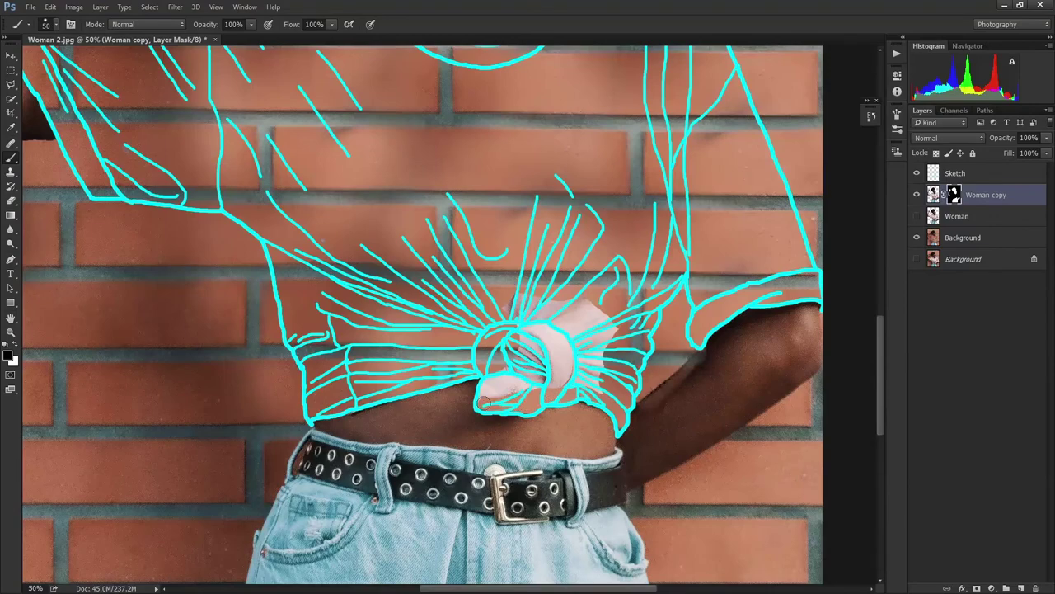
{"action": "left_click_drag", "start_coordinate": [503, 404], "coordinate": [593, 313]}
{"action": "key", "text": "ctrl+minus"}
{"action": "key", "text": "ctrl+minus"}
{"action": "key", "text": "ctrl+minus"}
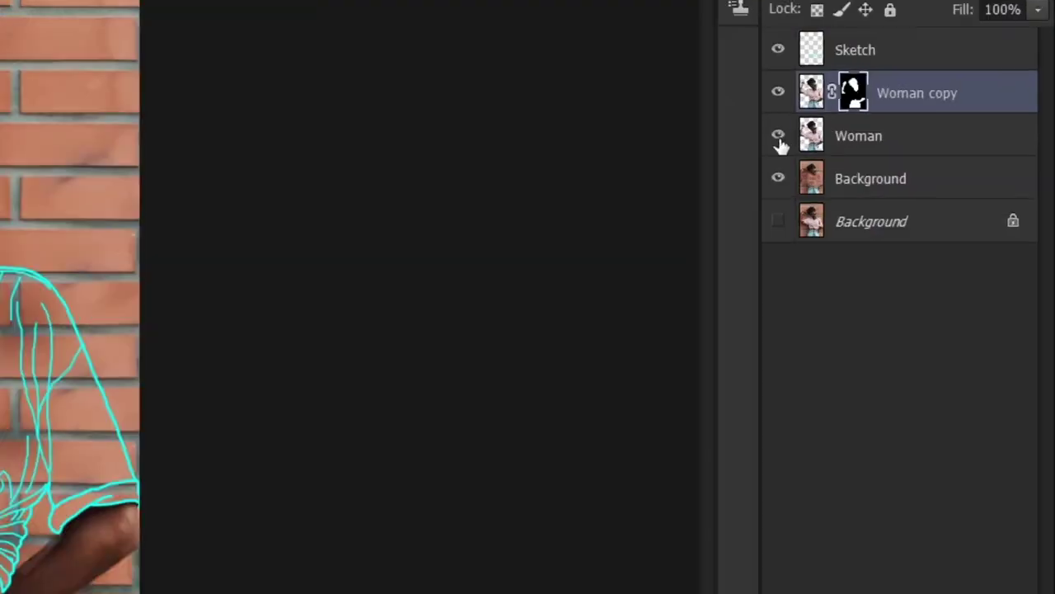
{"action": "left_click", "coordinate": [917, 217]}
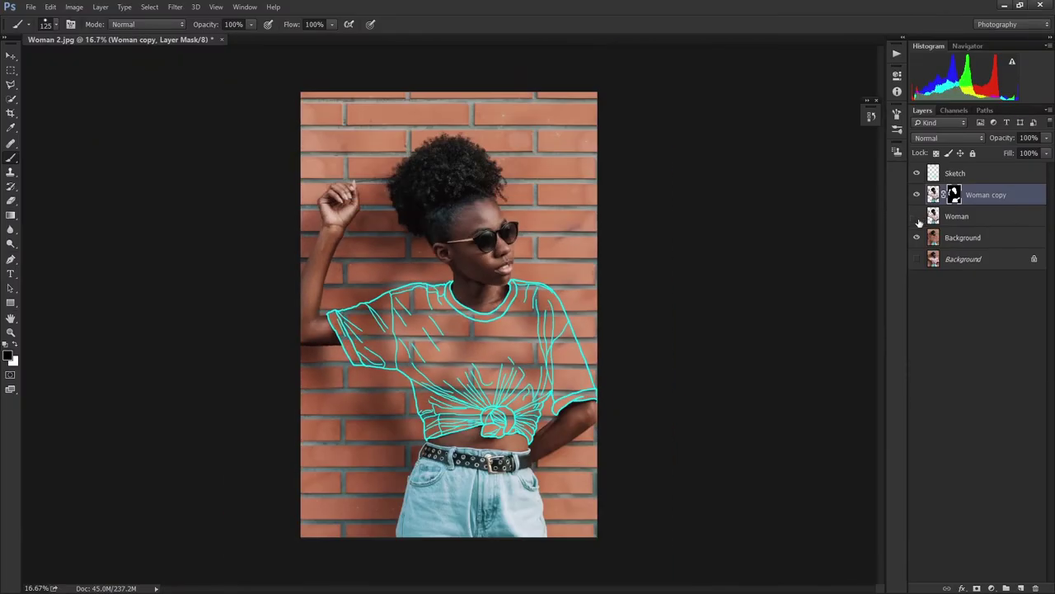
{"action": "left_click", "coordinate": [917, 216]}
{"action": "left_click", "coordinate": [917, 217]}
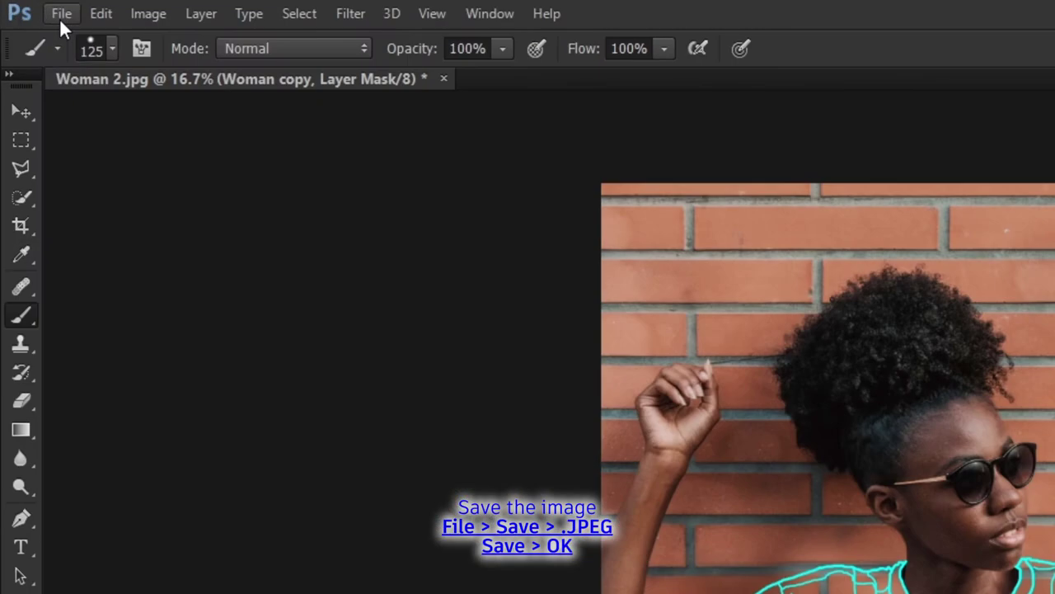
Save the image as a JPEG named 'Woman Done', accepting the quality settings
{"action": "left_click", "coordinate": [30, 6]}
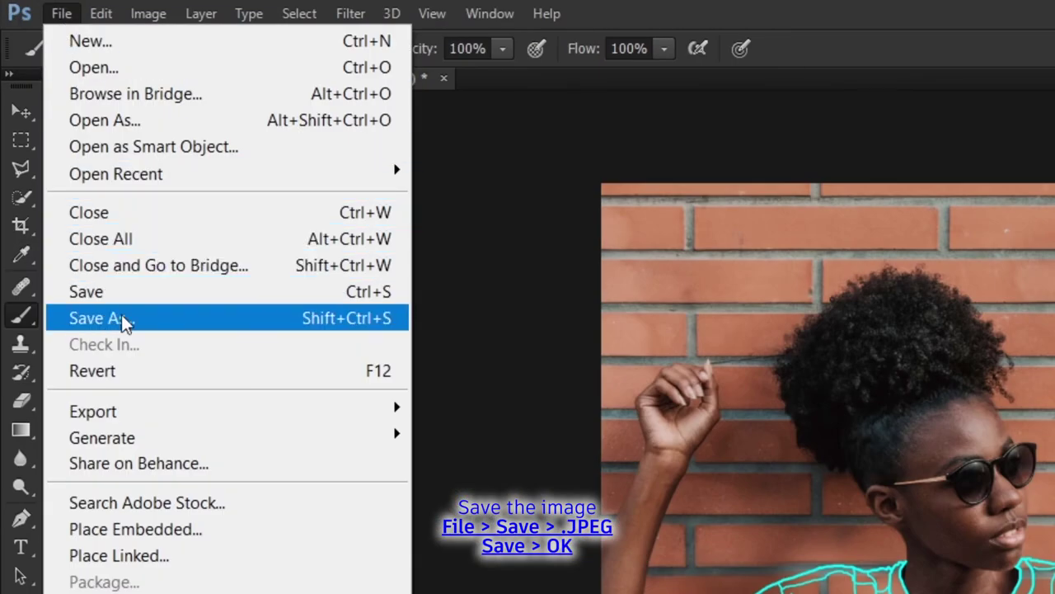
{"action": "left_click", "coordinate": [63, 163]}
{"action": "type", "text": "Woman Done"}
{"action": "left_click", "coordinate": [216, 279]}
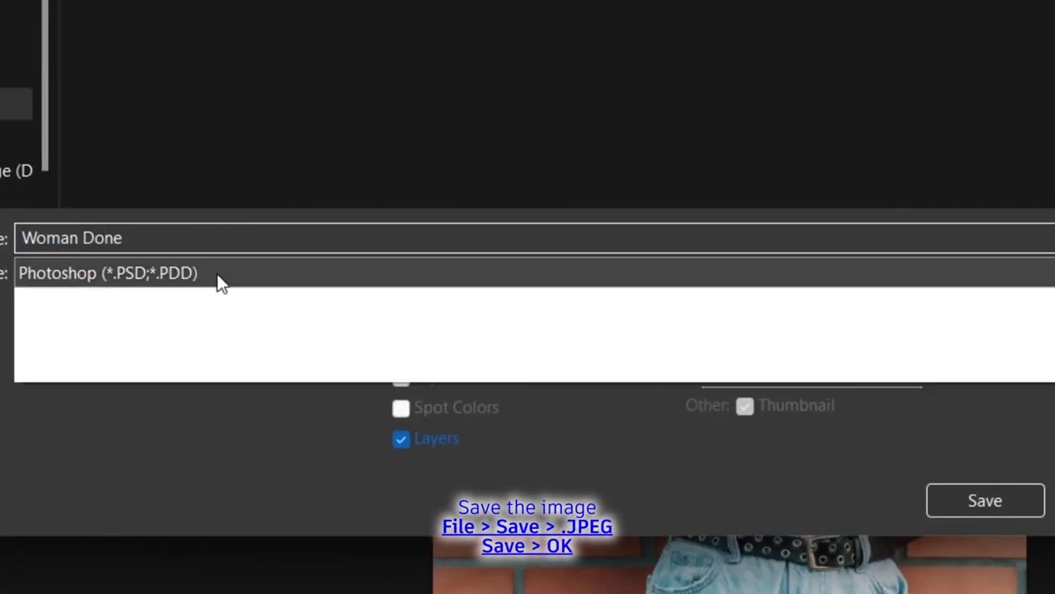
{"action": "left_click", "coordinate": [248, 504]}
{"action": "left_click", "coordinate": [985, 500]}
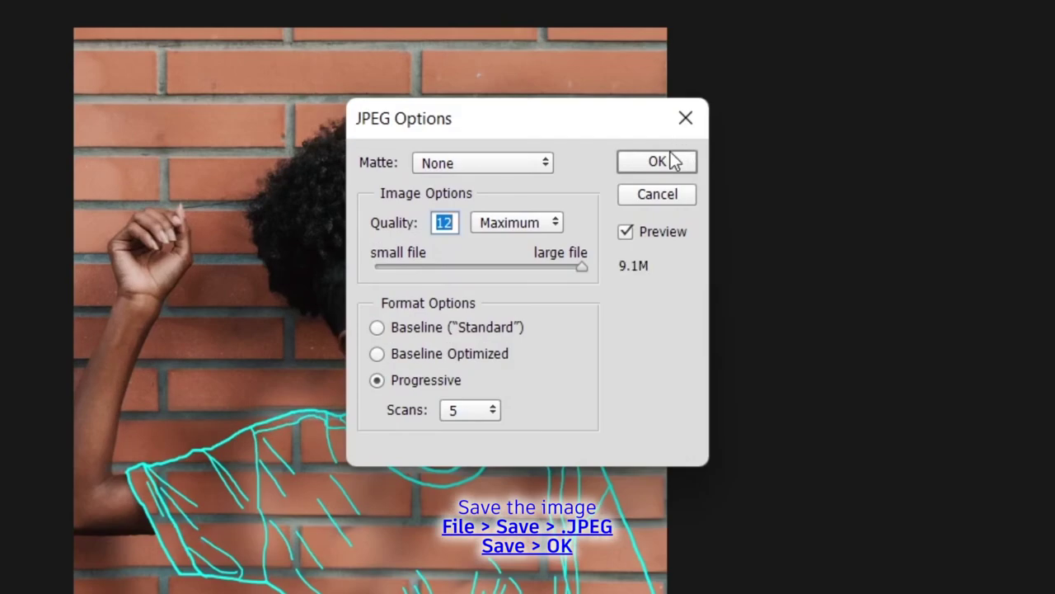
{"action": "left_click", "coordinate": [657, 162]}
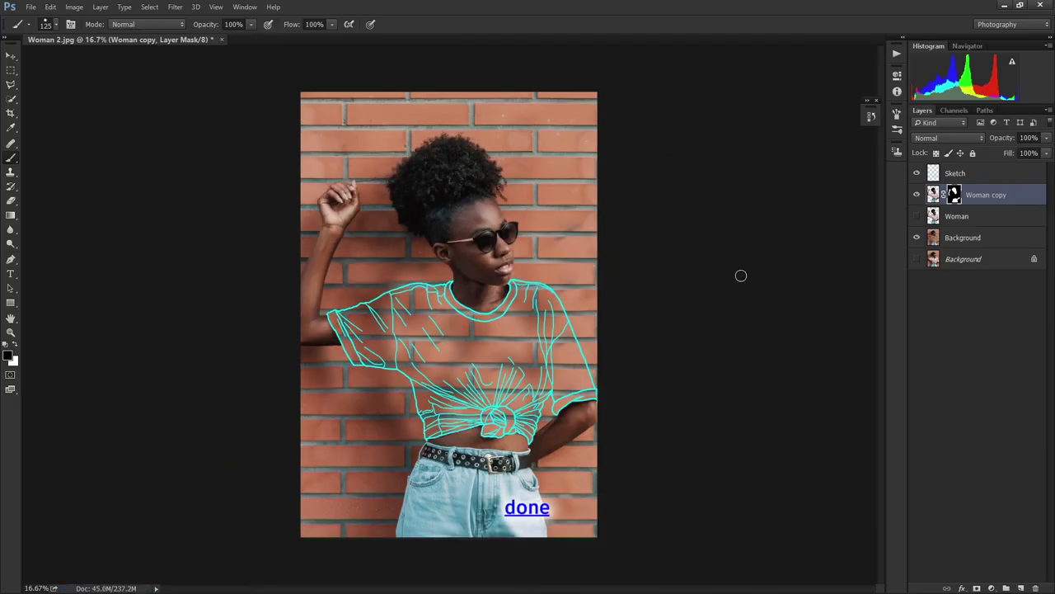